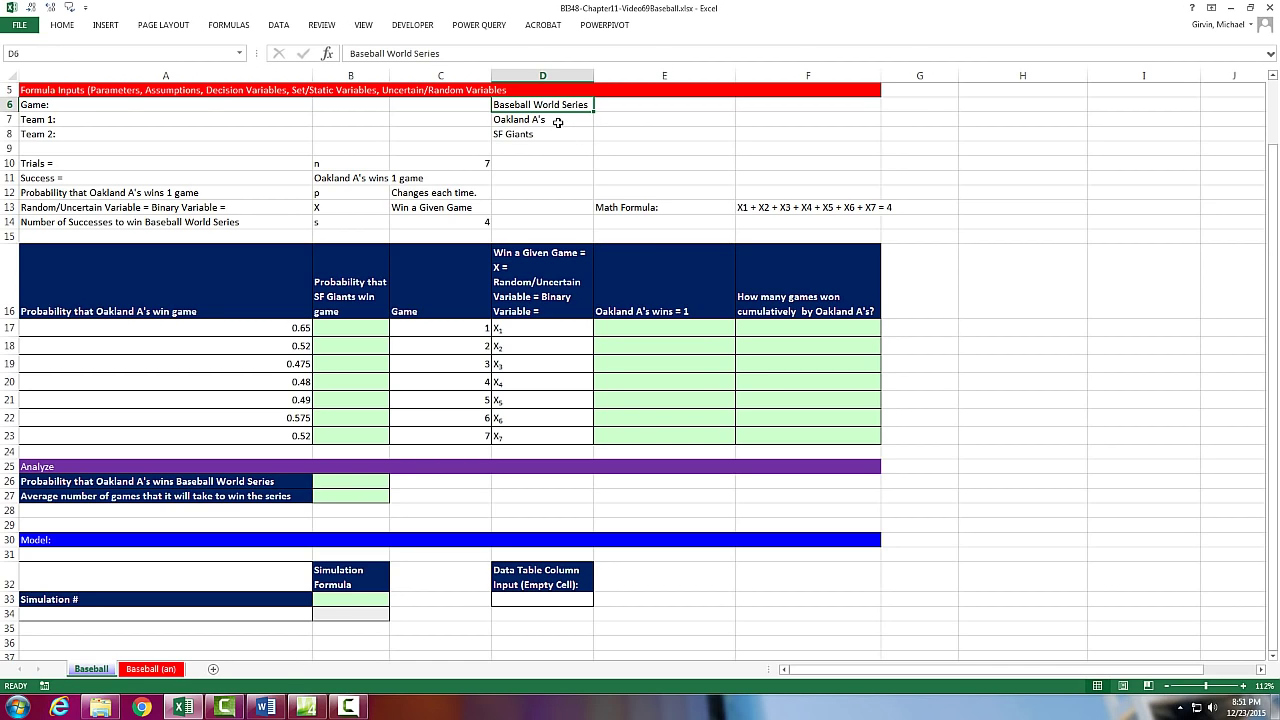
Step: Review the team names, the series-win question, the number of trials and the single-game win probability in the formula inputs
{"action": "left_click", "coordinate": [548, 119]}
{"action": "left_click", "coordinate": [559, 134]}
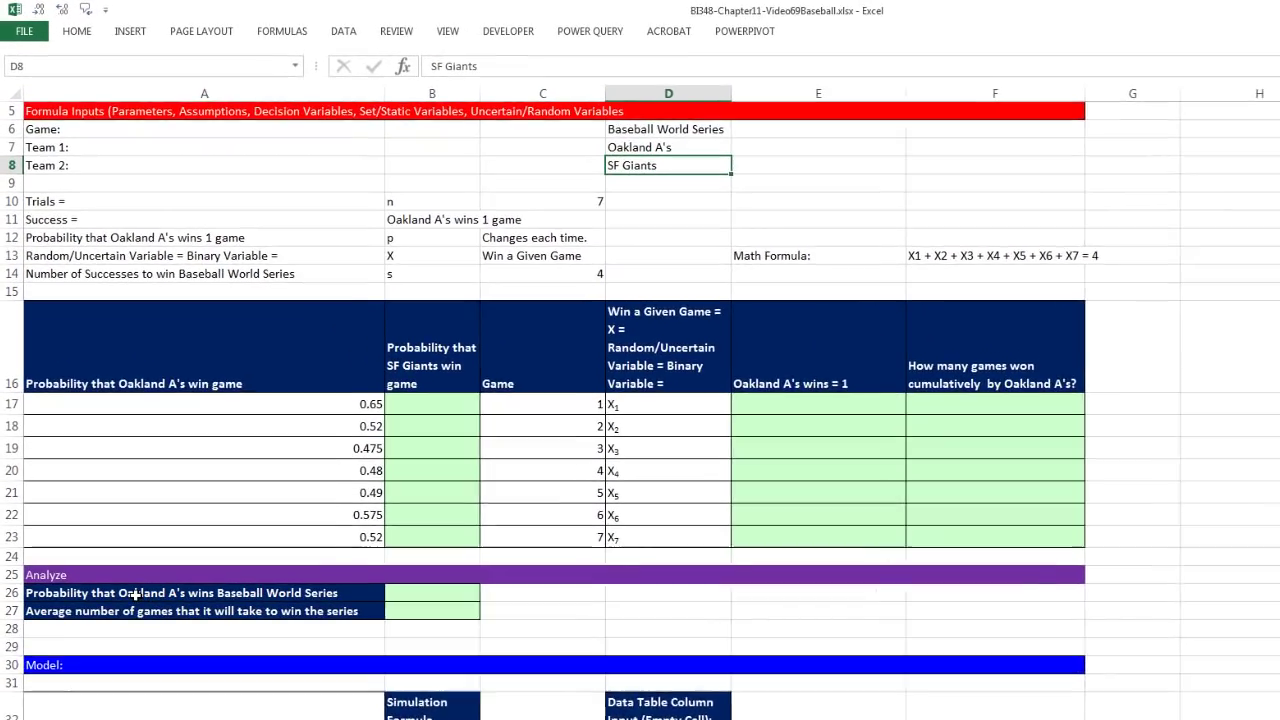
{"action": "left_click", "coordinate": [104, 481]}
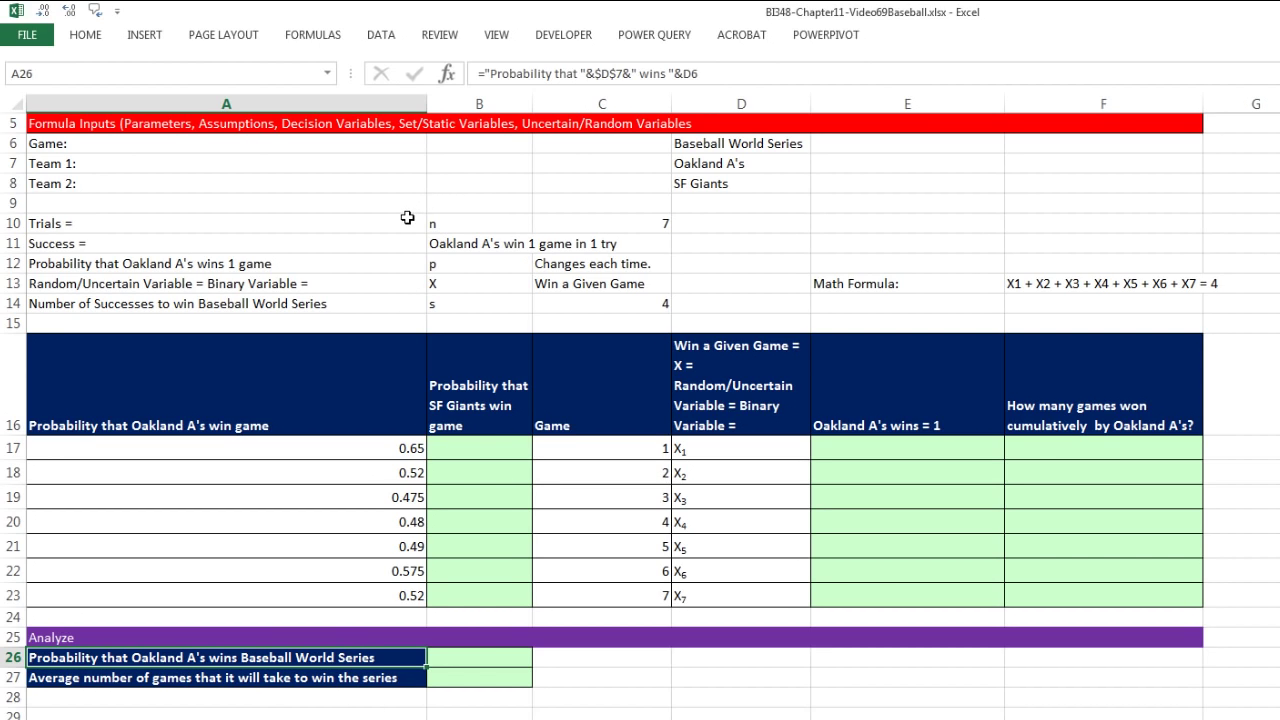
{"action": "left_click", "coordinate": [406, 218]}
{"action": "left_click", "coordinate": [486, 223]}
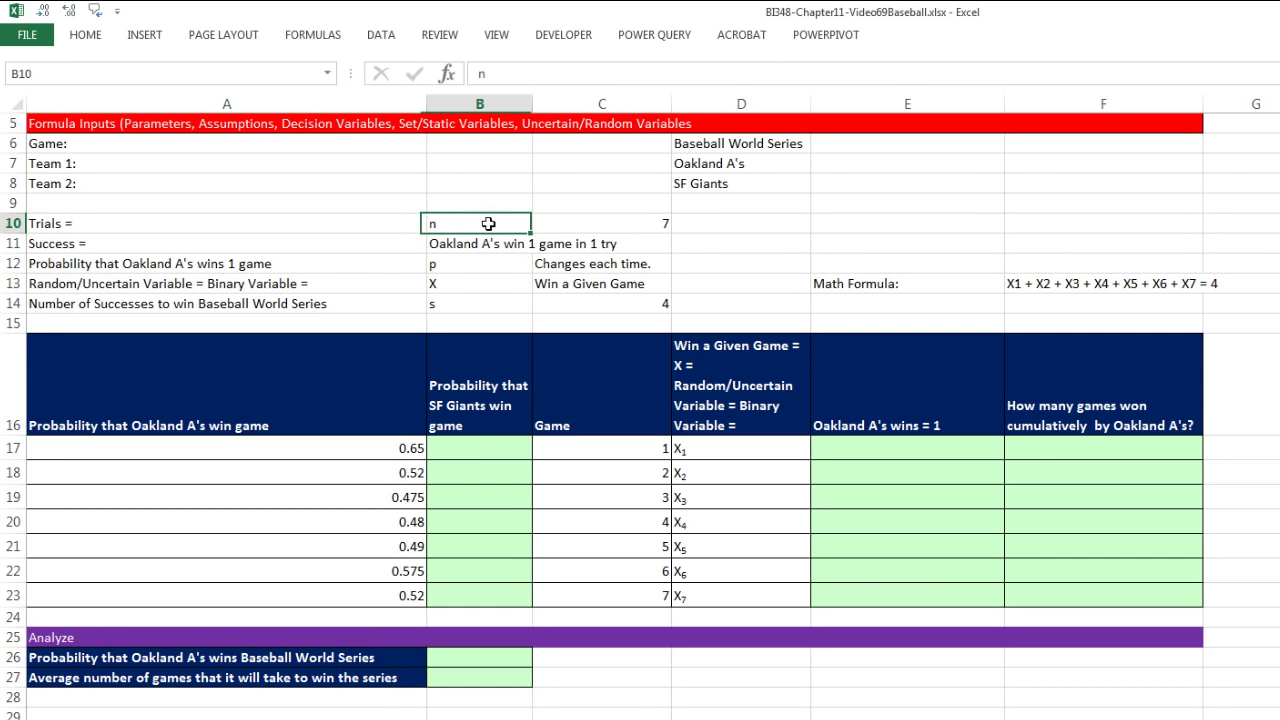
{"action": "left_click", "coordinate": [621, 228]}
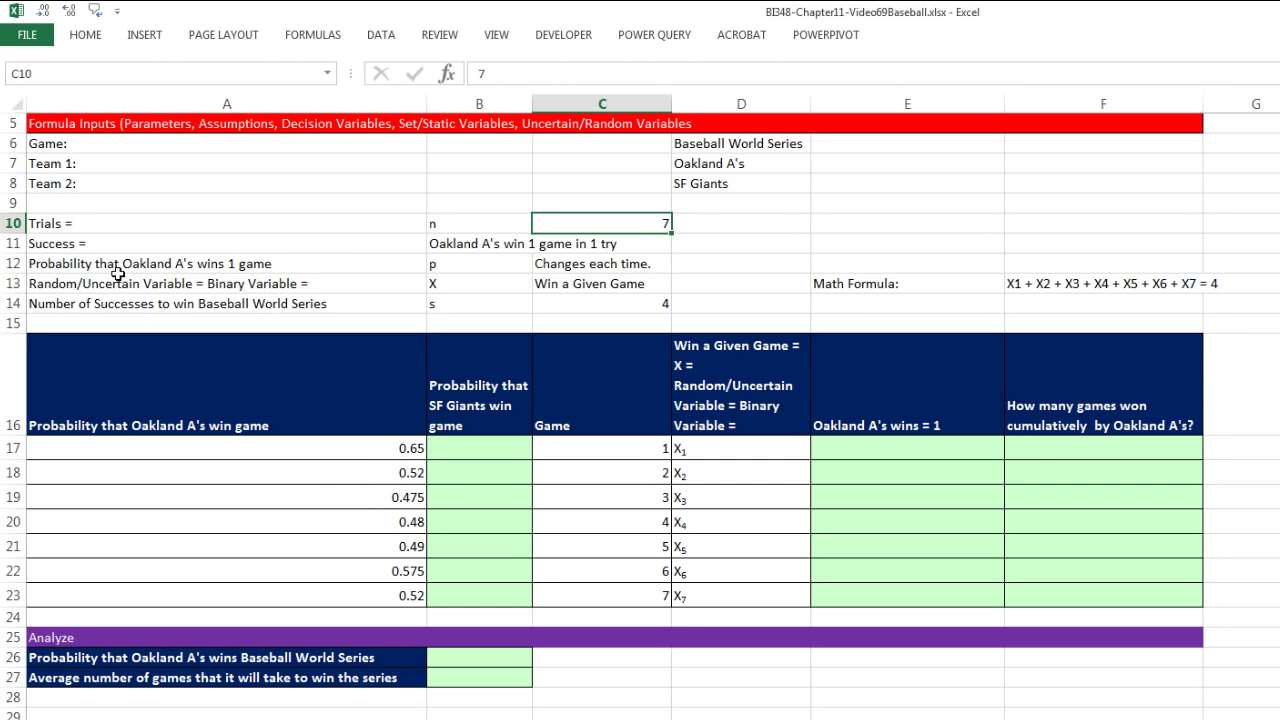
{"action": "left_click", "coordinate": [161, 268]}
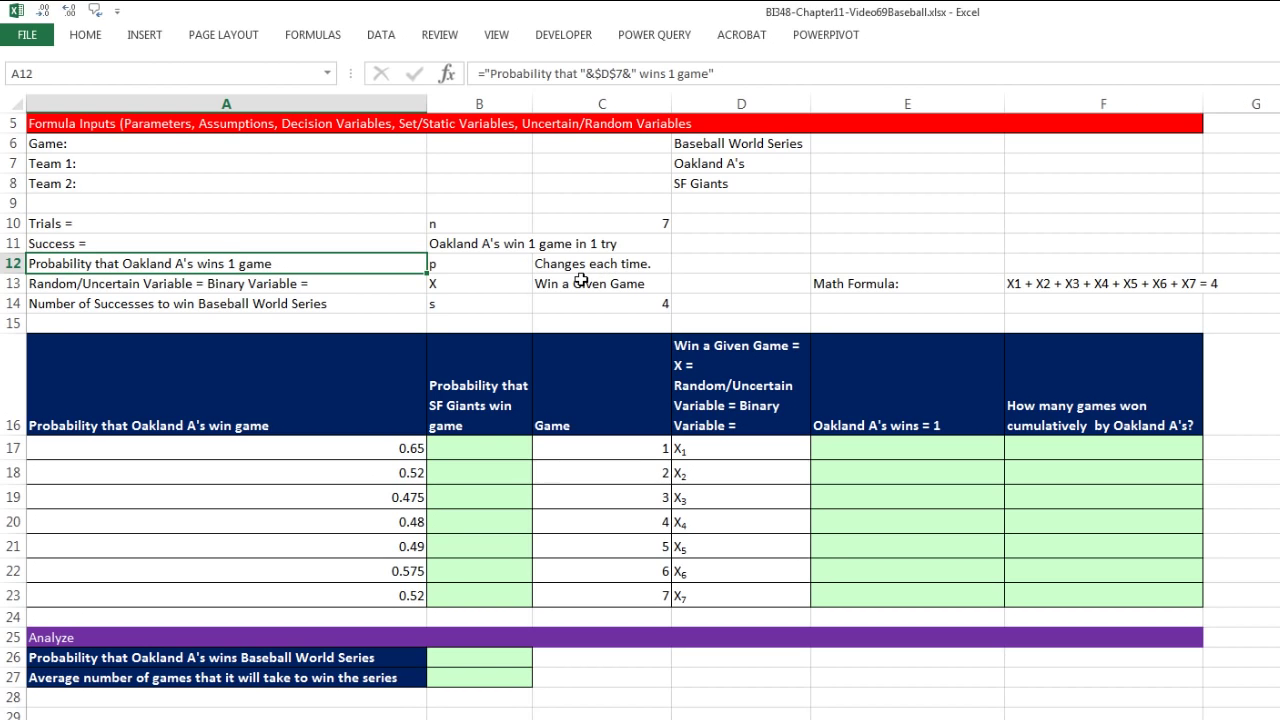
Step: Examine the Oakland A's win probabilities game by game in column A and the number of successes needed in C14
{"action": "left_click", "coordinate": [390, 452]}
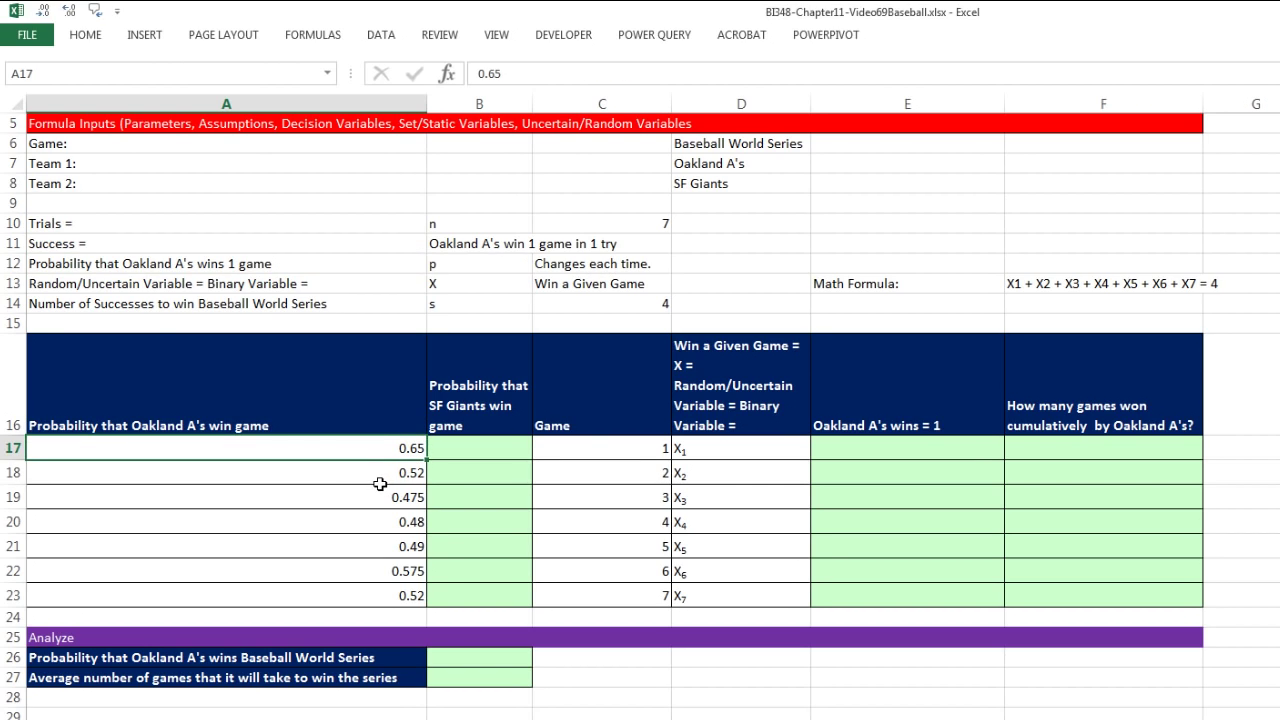
{"action": "left_click", "coordinate": [380, 484]}
{"action": "left_click", "coordinate": [381, 500]}
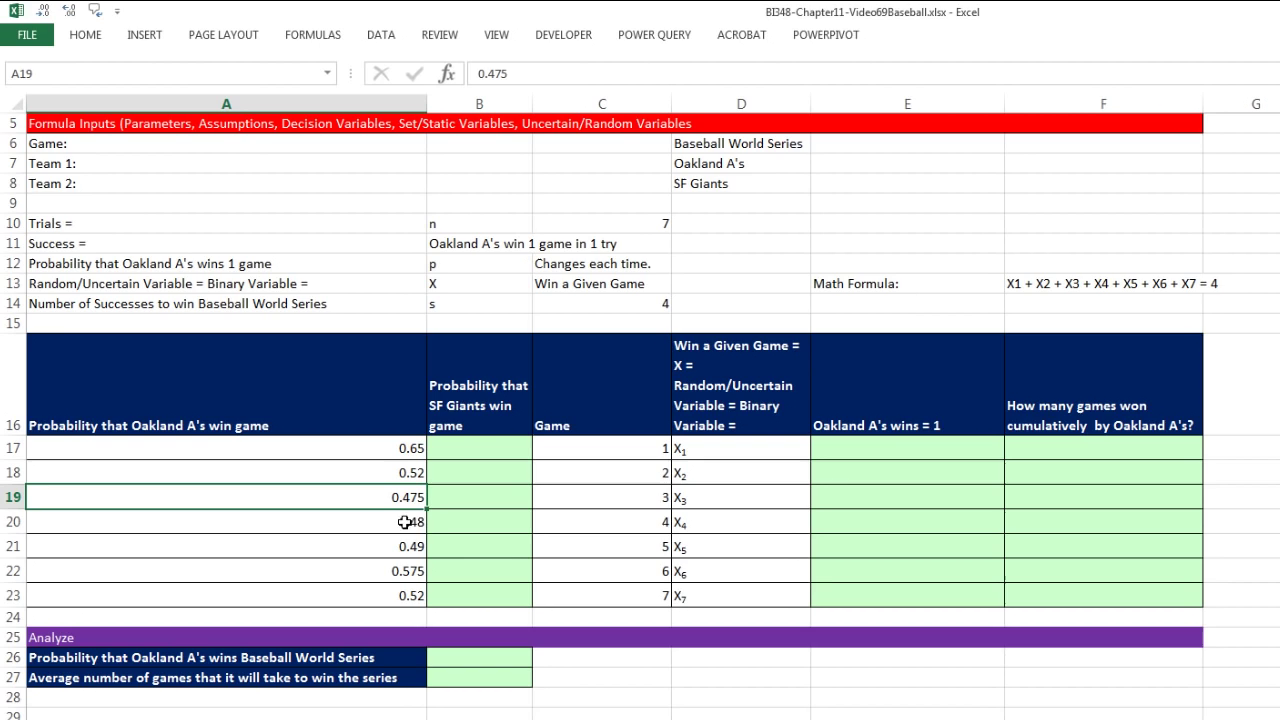
{"action": "left_click", "coordinate": [413, 528]}
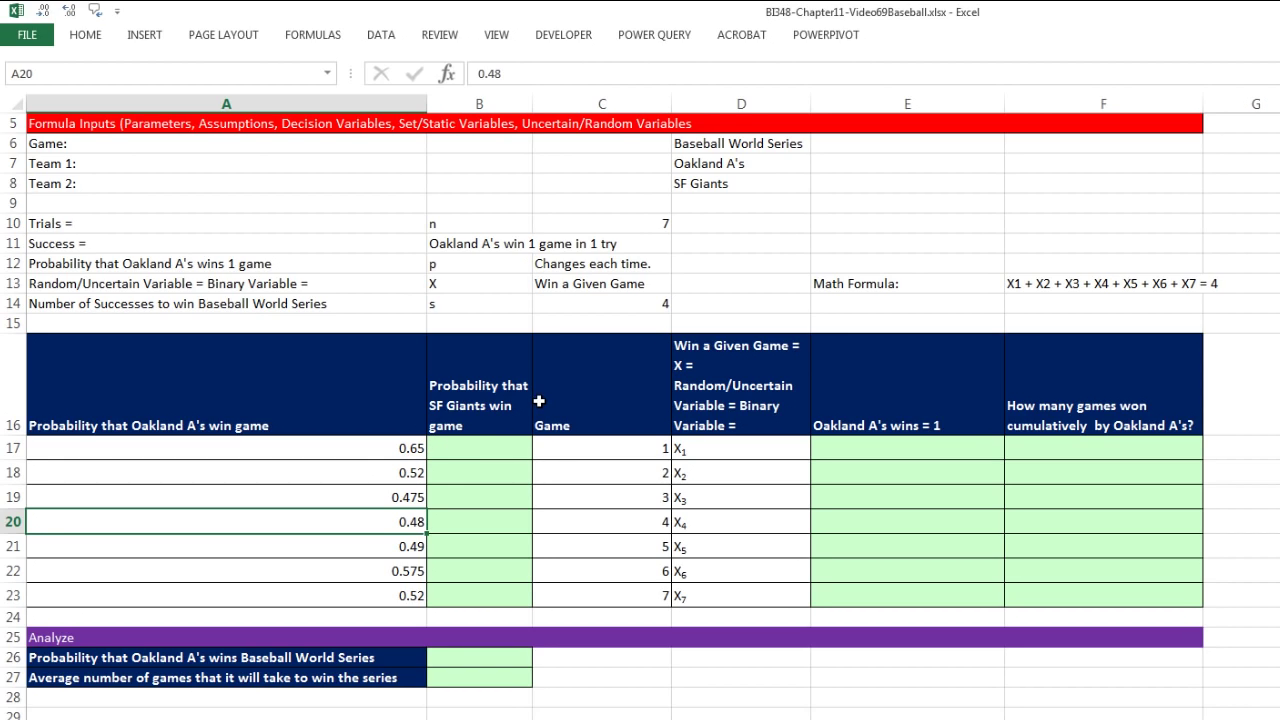
{"action": "left_click", "coordinate": [414, 449]}
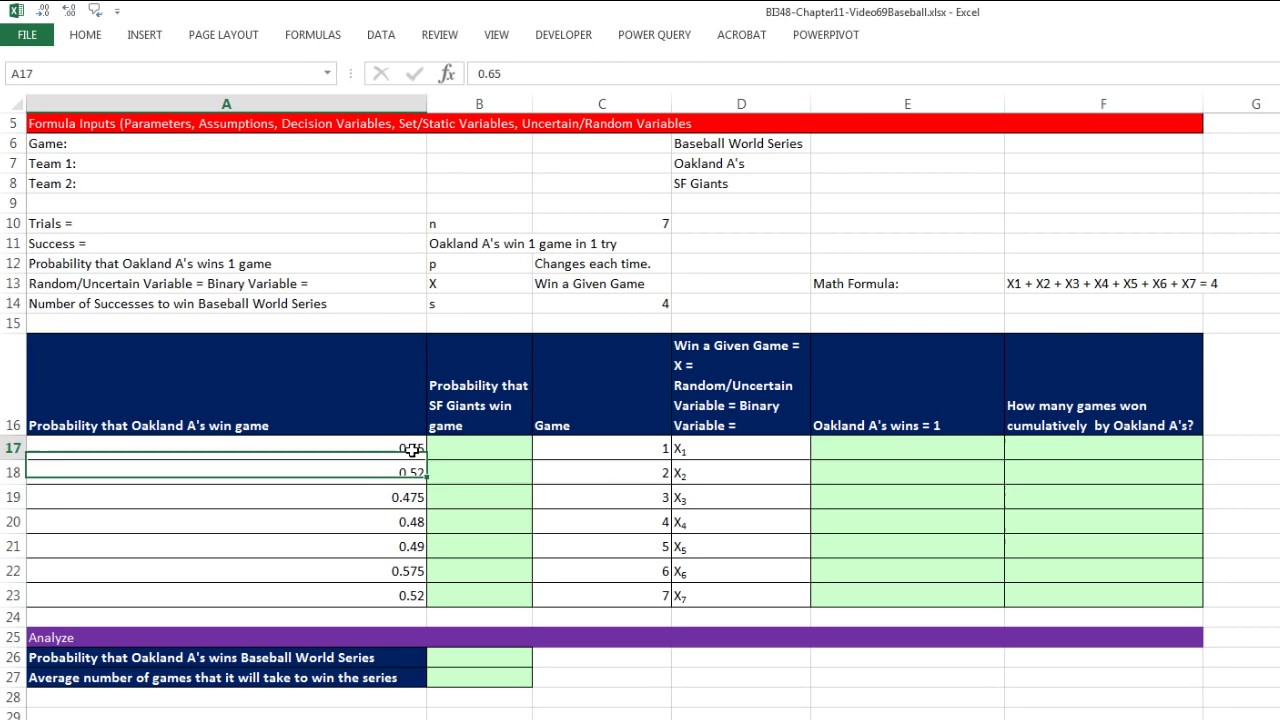
{"action": "left_click", "coordinate": [407, 472]}
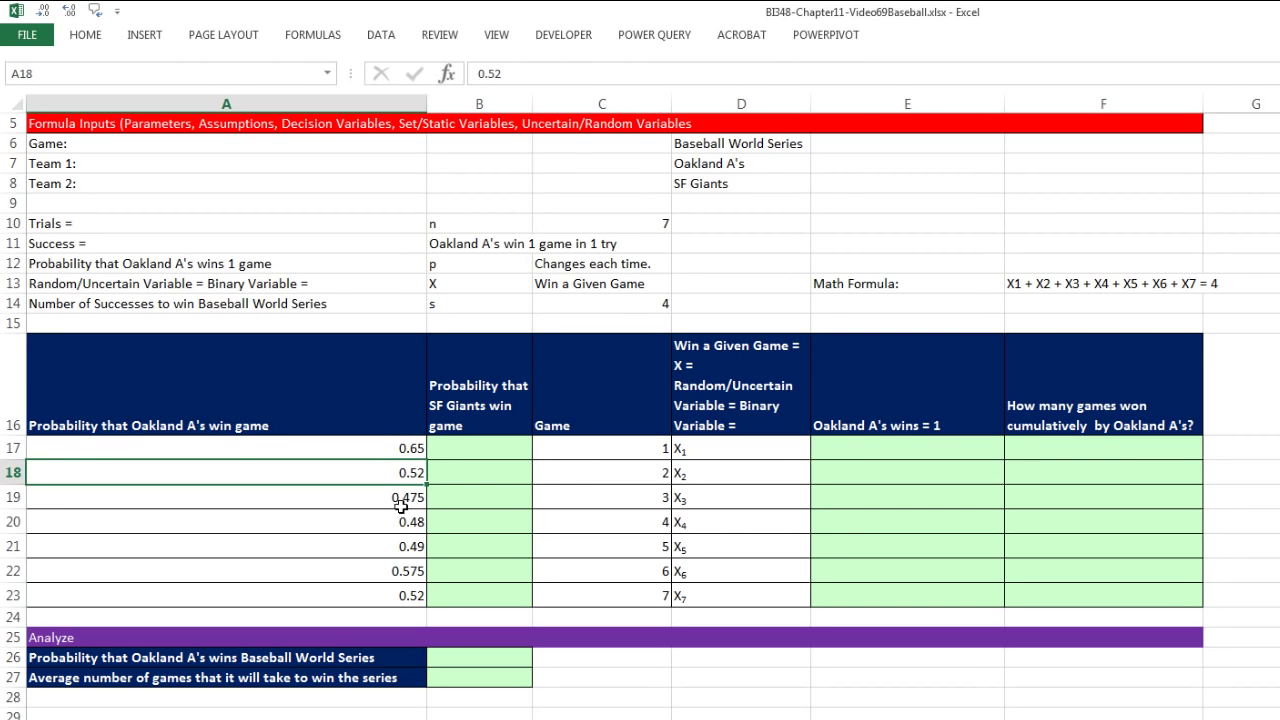
{"action": "left_click", "coordinate": [401, 505]}
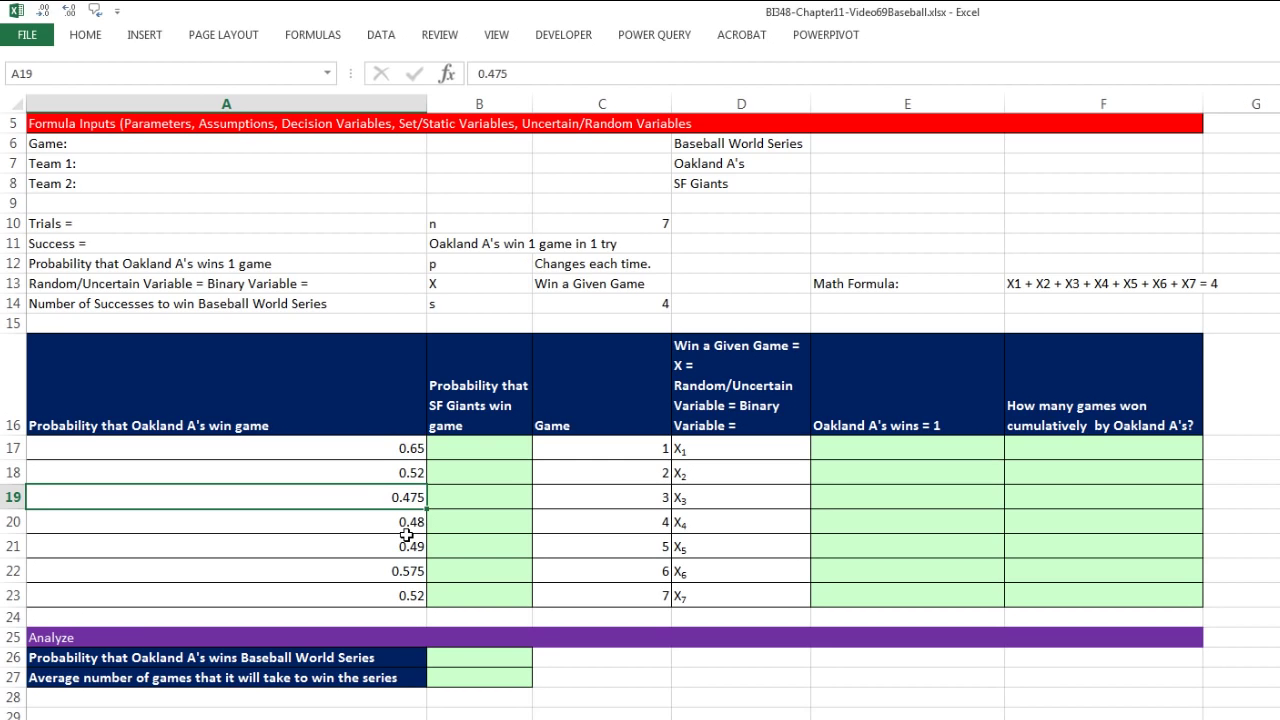
{"action": "left_click", "coordinate": [386, 457]}
{"action": "left_click", "coordinate": [393, 476]}
{"action": "left_click", "coordinate": [400, 497]}
{"action": "left_click", "coordinate": [642, 303]}
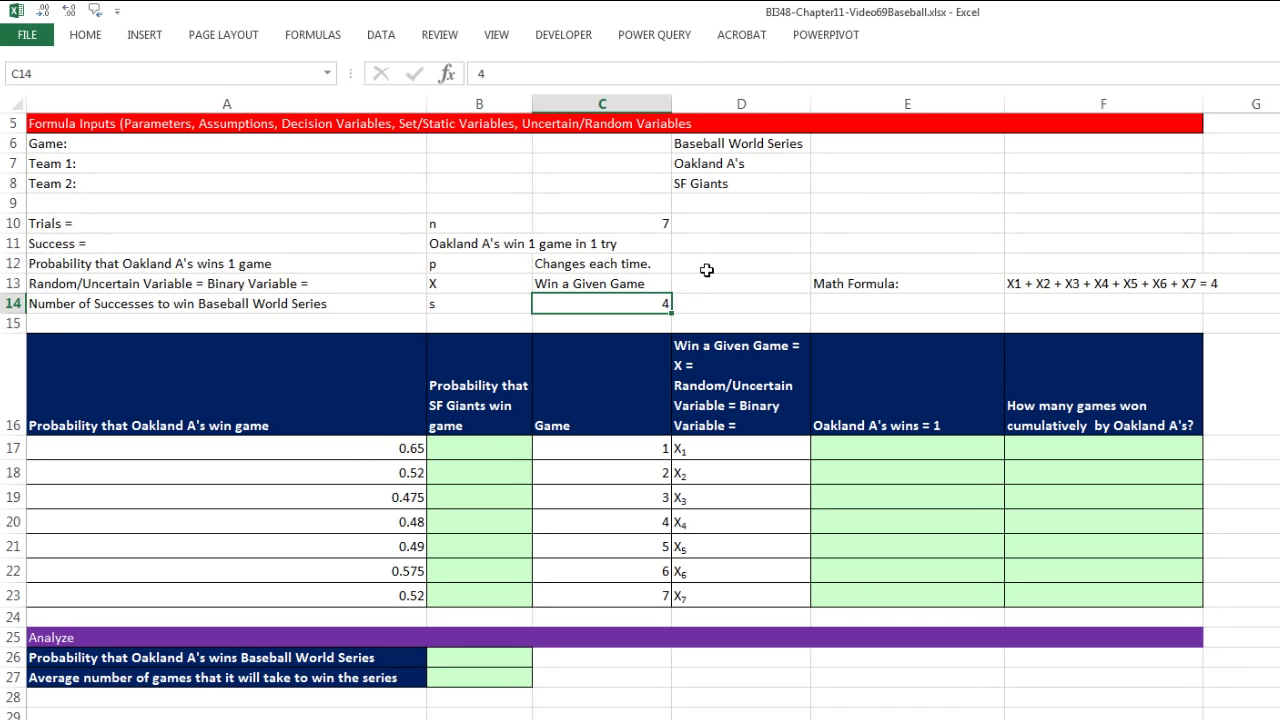
Step: Calculate the SF Giants' win probability with =1-A17 in B17 and copy the formula through B23
{"action": "left_click", "coordinate": [505, 455]}
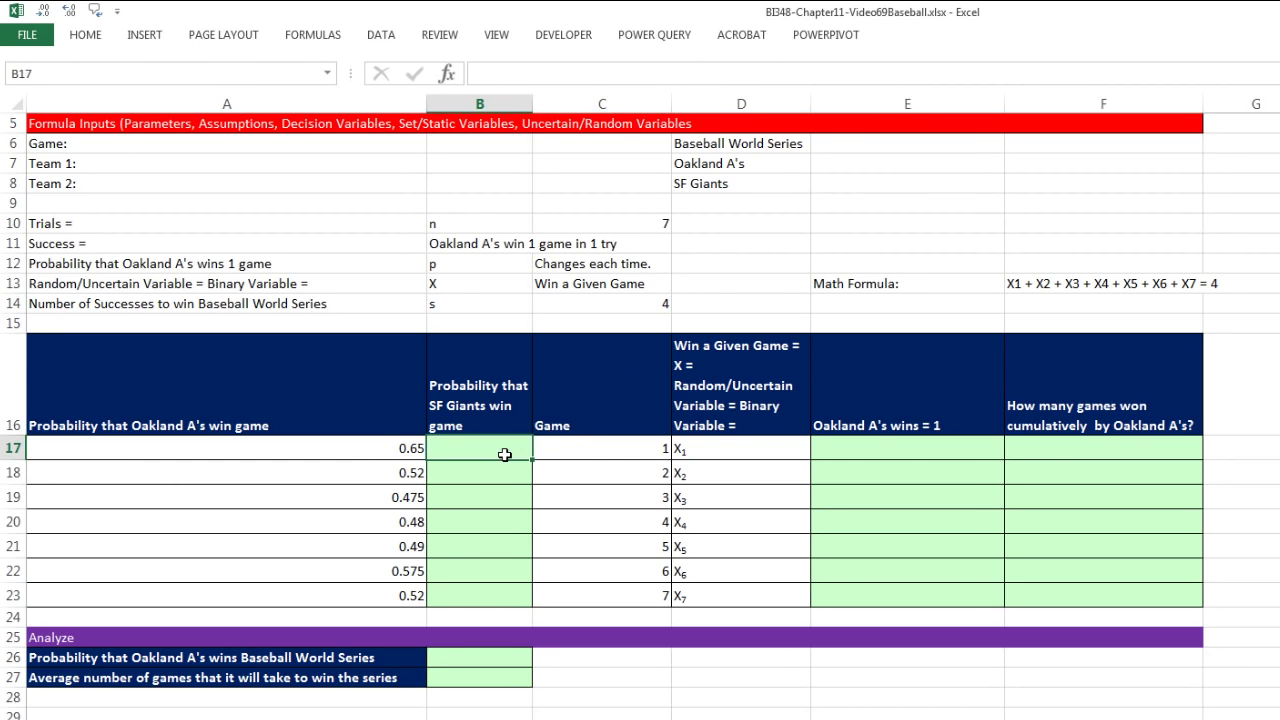
{"action": "type", "text": "="}
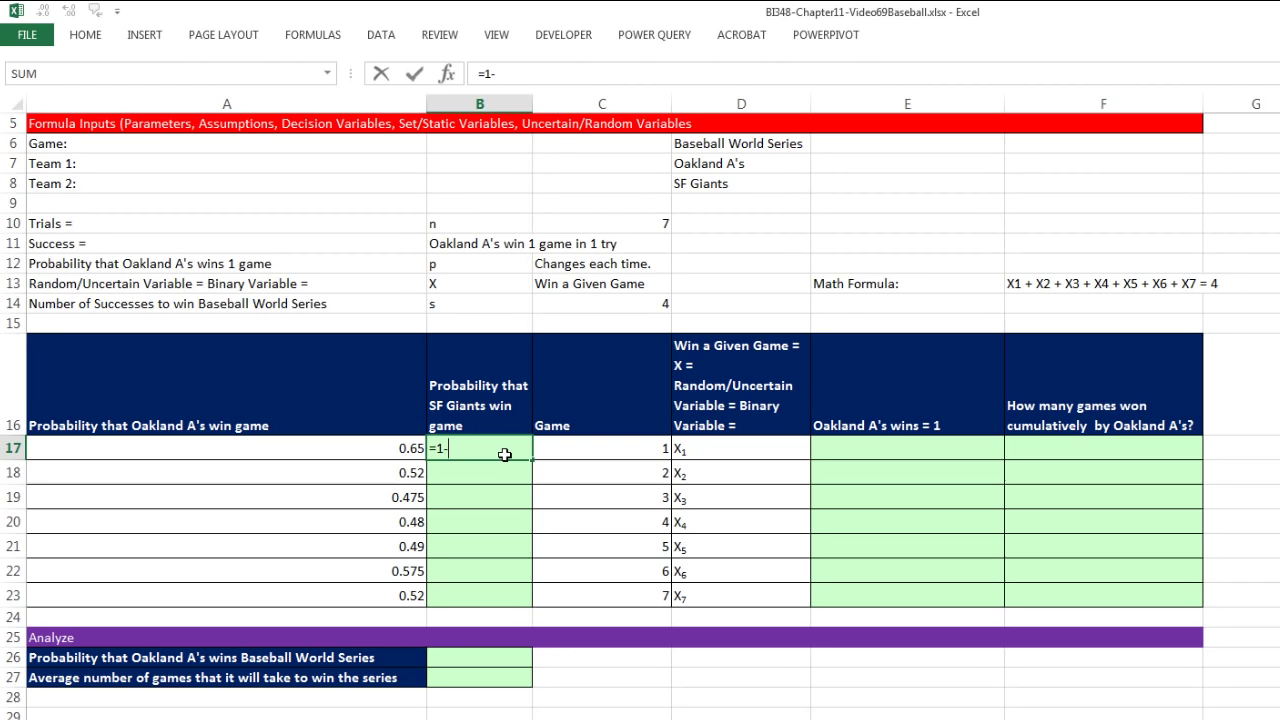
{"action": "type", "text": "1-"}
{"action": "key", "text": "Left"}
{"action": "key", "text": "ctrl+Return"}
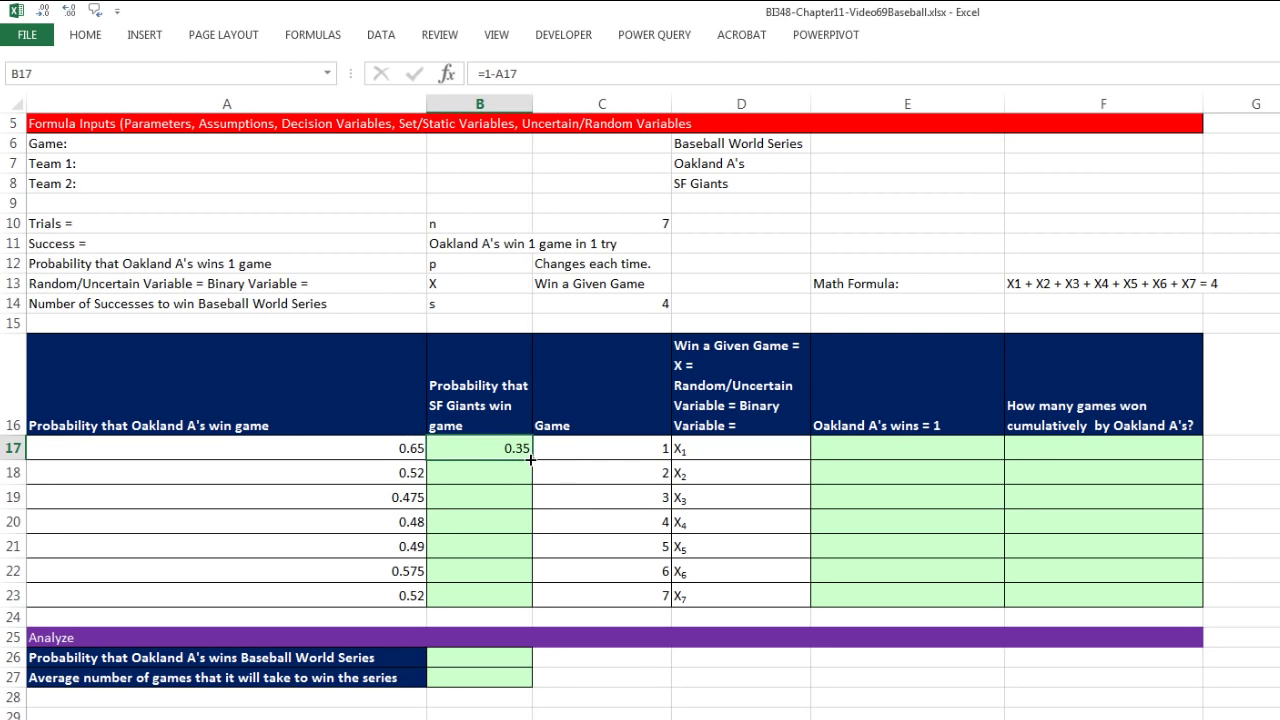
{"action": "left_click_drag", "start_coordinate": [530, 459], "coordinate": [540, 604]}
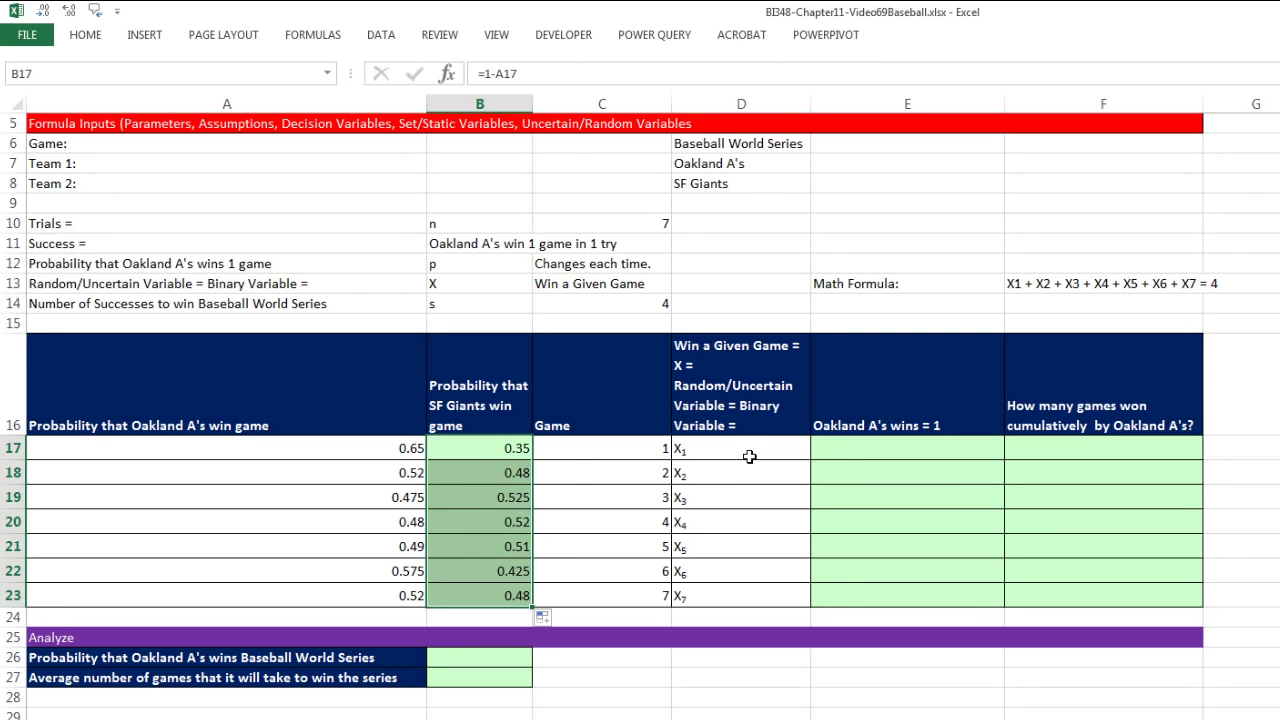
Step: Simulate the Oakland A's win for each game with =IF(RAND()>A17,0,1) in E17 and copy the formula through E23
{"action": "left_click_drag", "start_coordinate": [749, 456], "coordinate": [766, 589]}
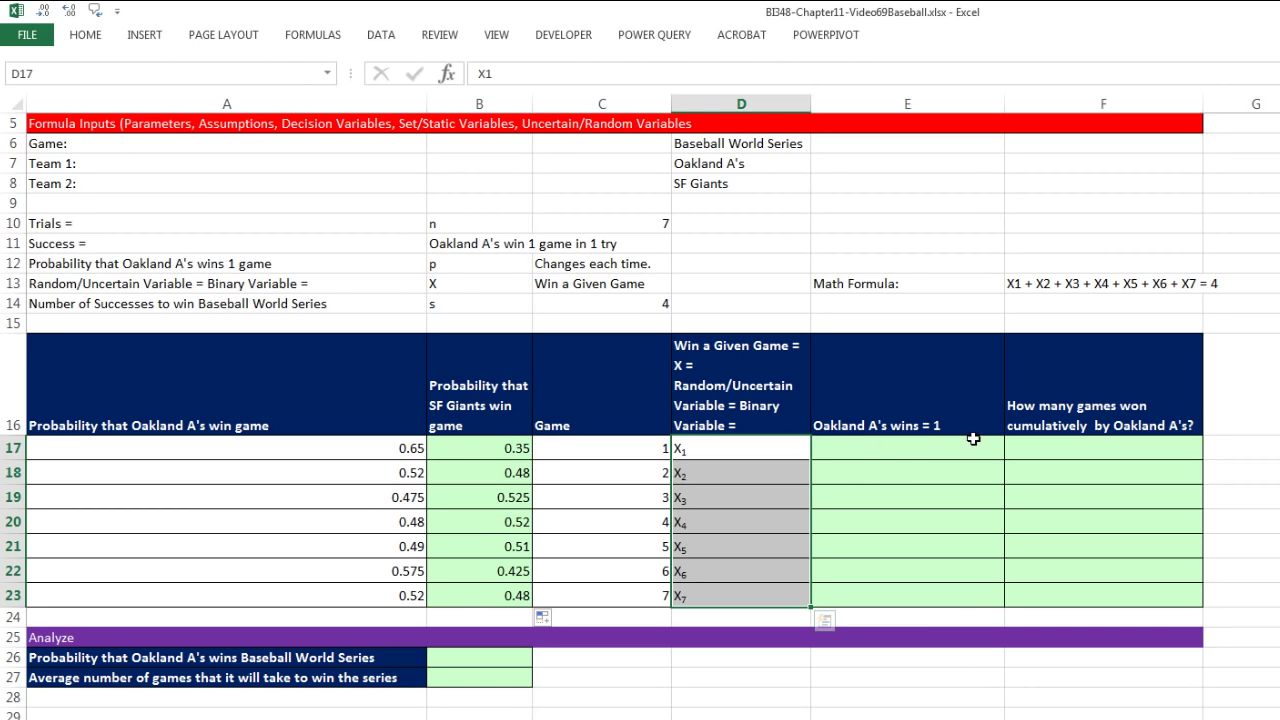
{"action": "left_click", "coordinate": [856, 449]}
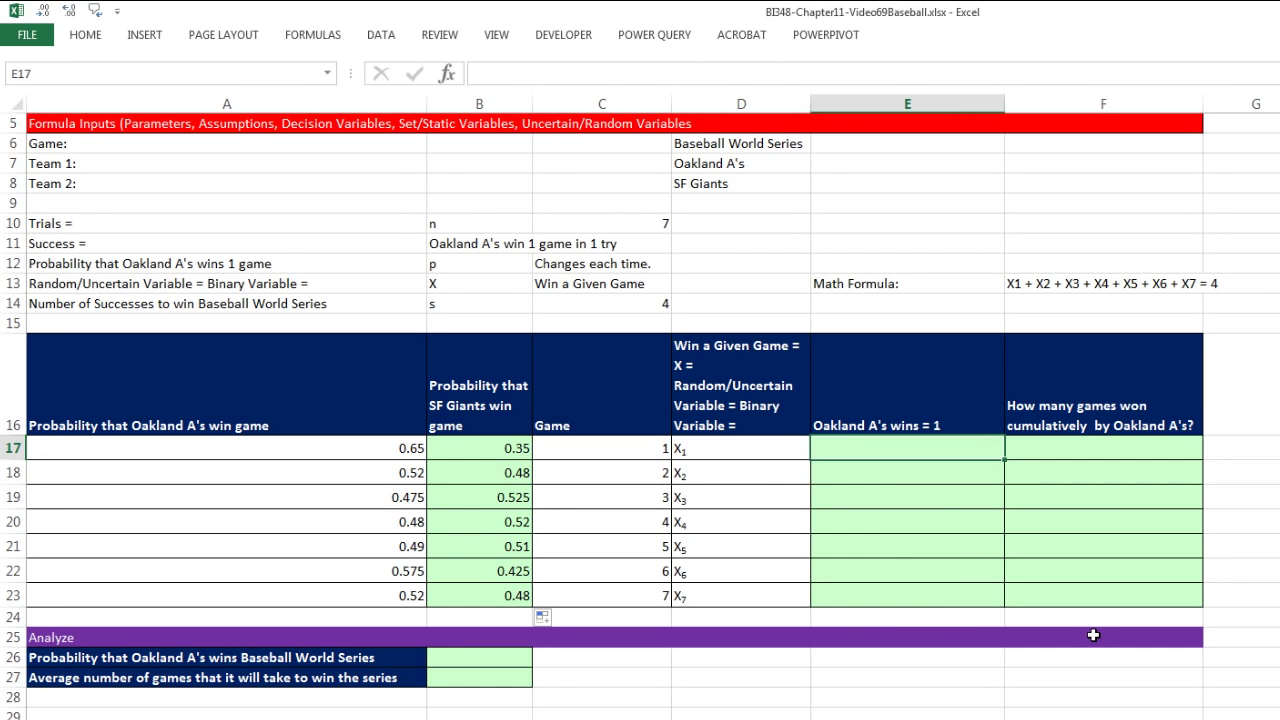
{"action": "type", "text": "=if"}
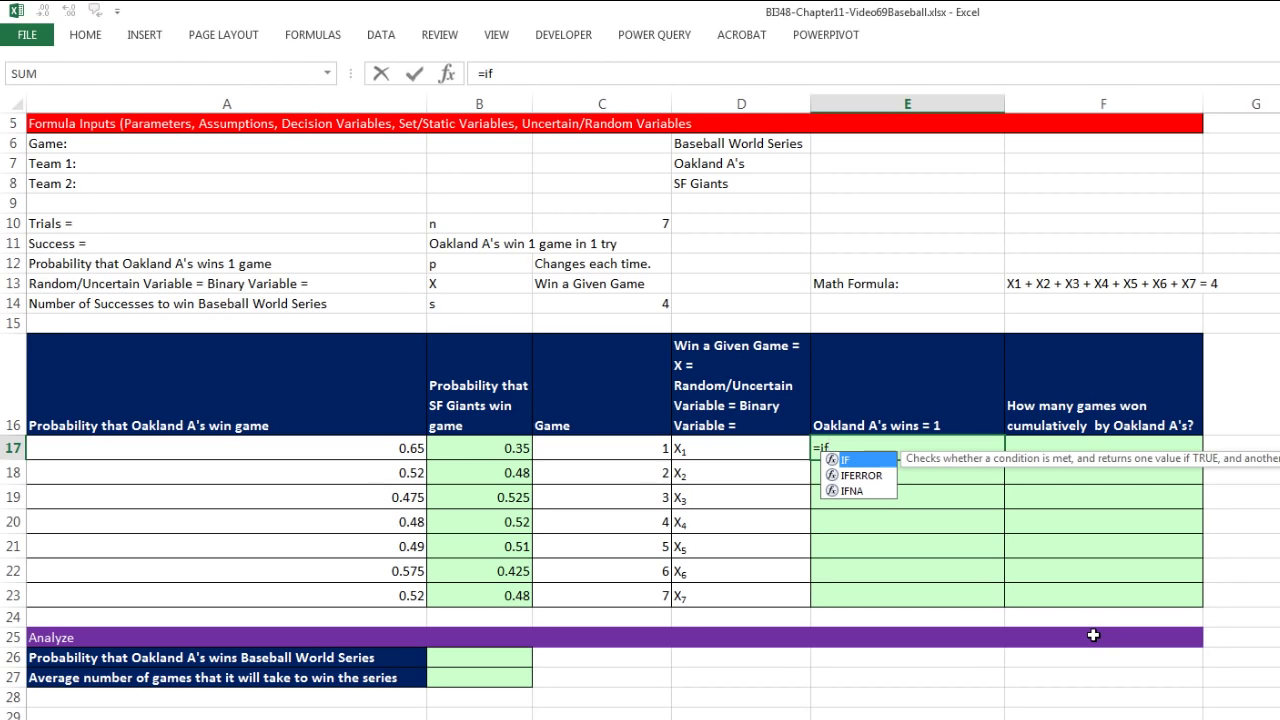
{"action": "key", "text": "Tab"}
{"action": "type", "text": "rand"}
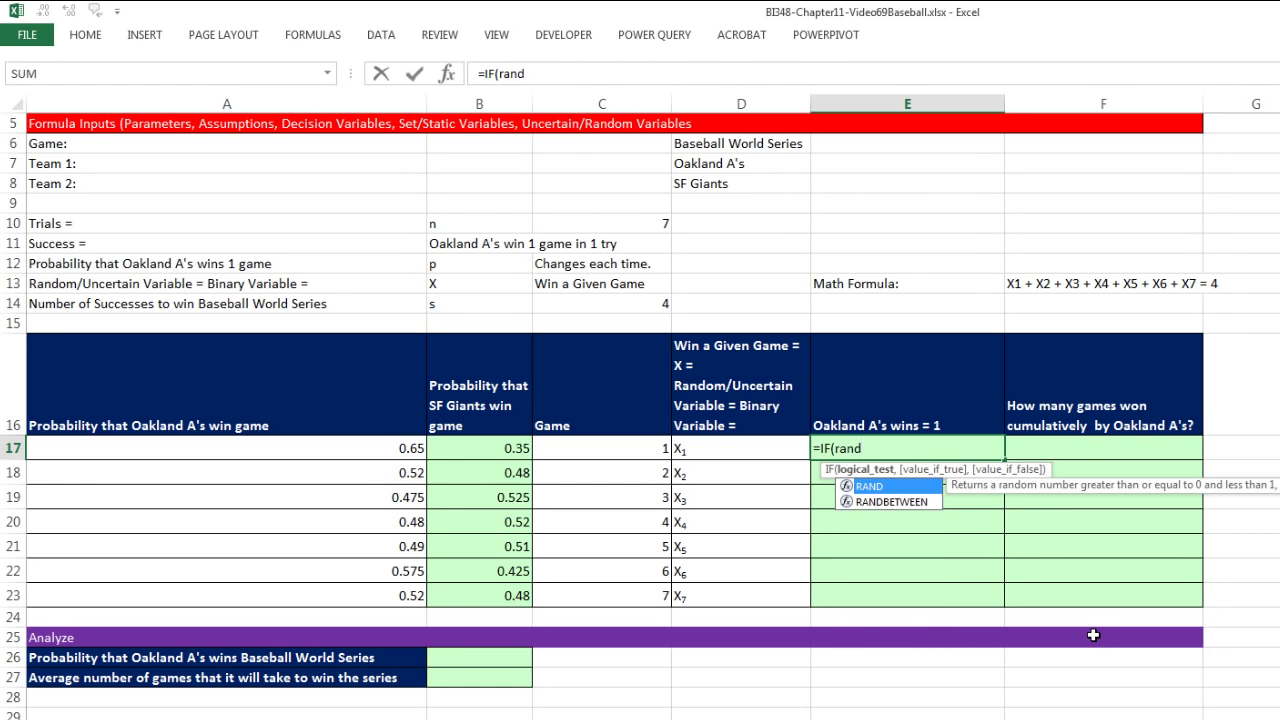
{"action": "key", "text": "Tab"}
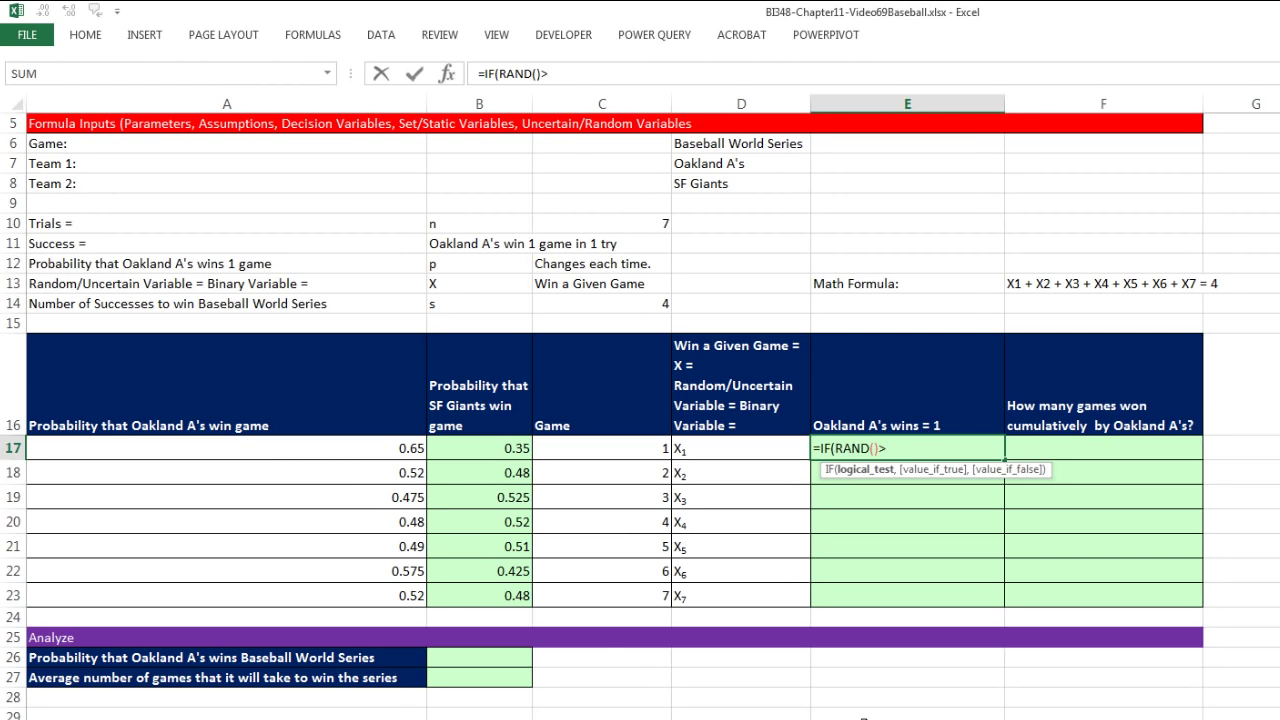
{"action": "left_click", "coordinate": [406, 449]}
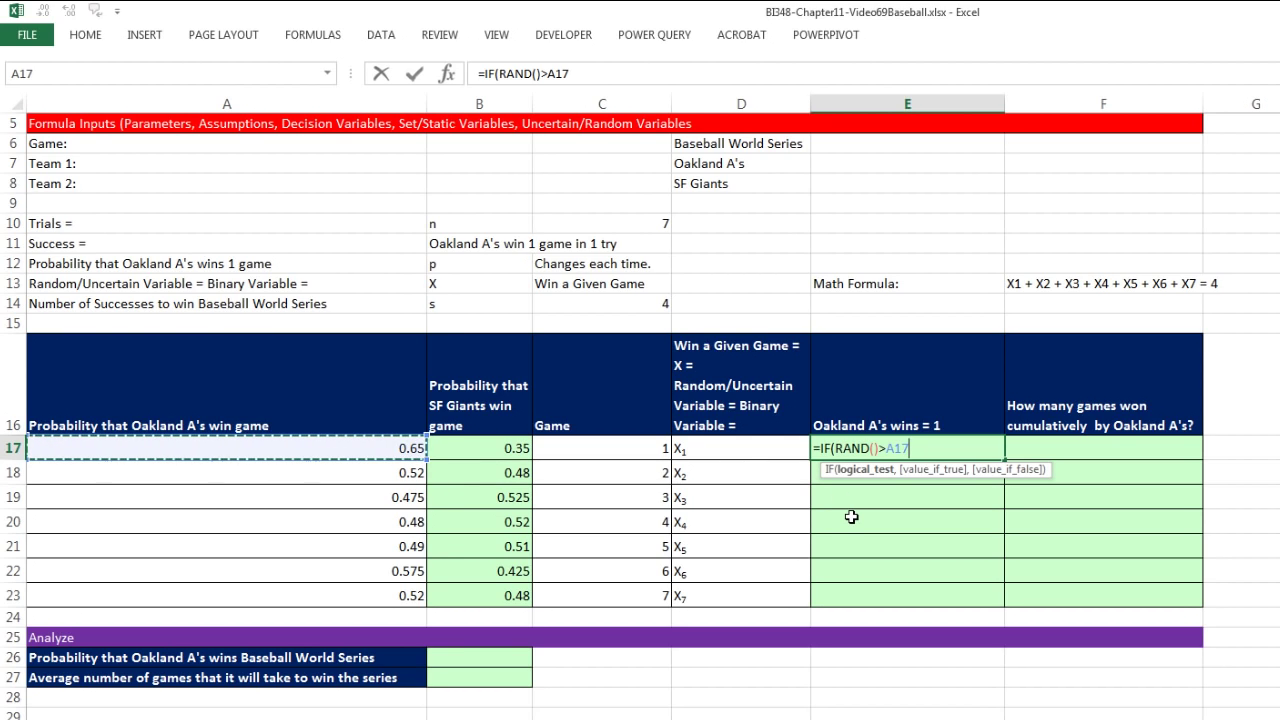
{"action": "type", "text": ","}
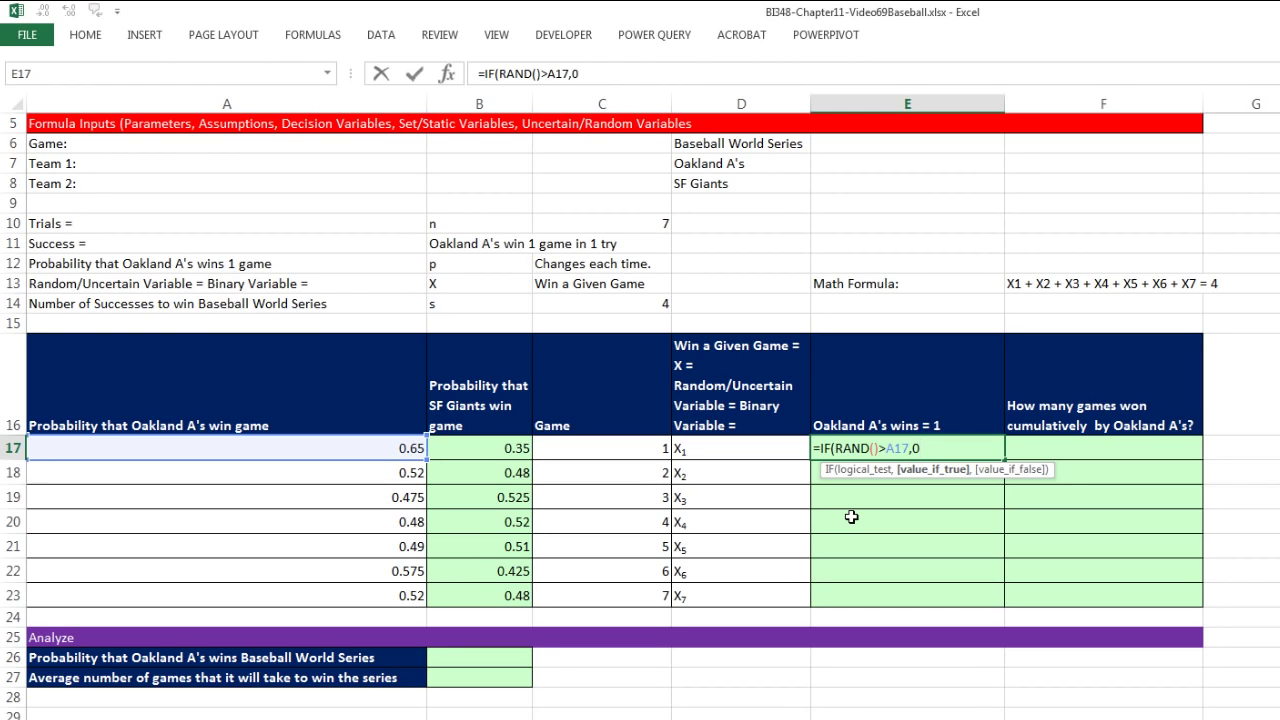
{"action": "type", "text": "0,"}
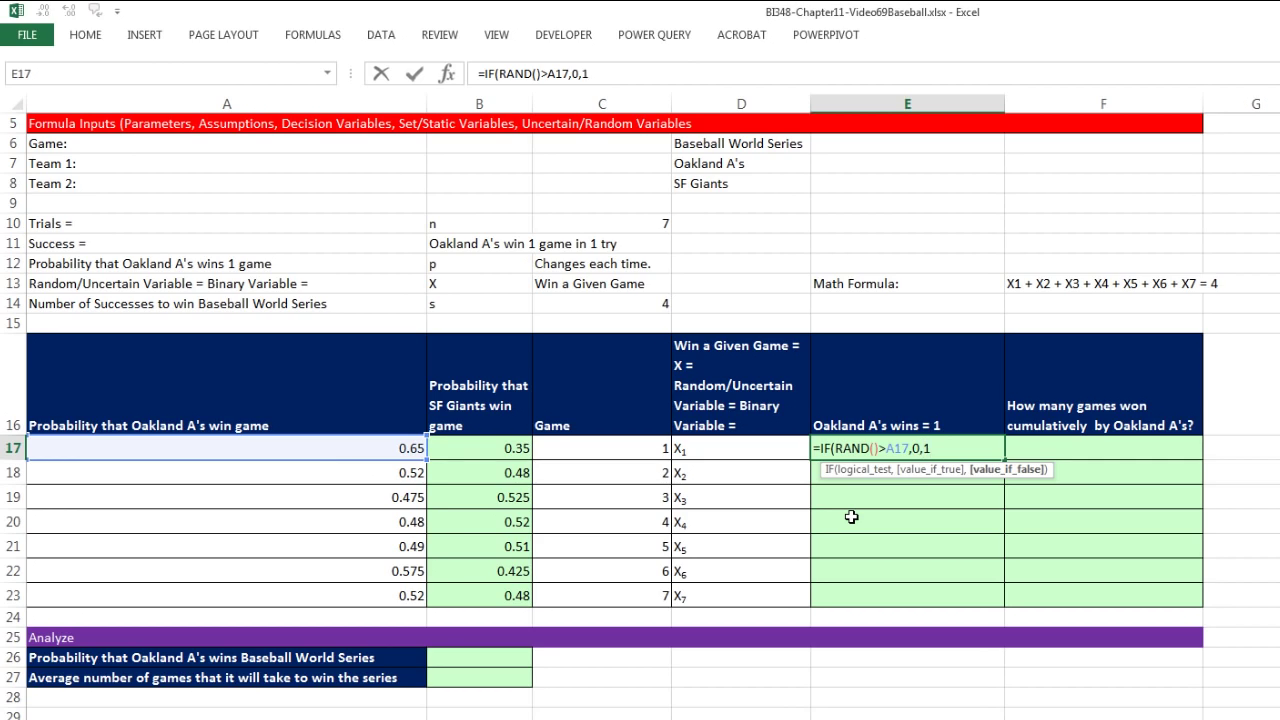
{"action": "type", "text": "1)"}
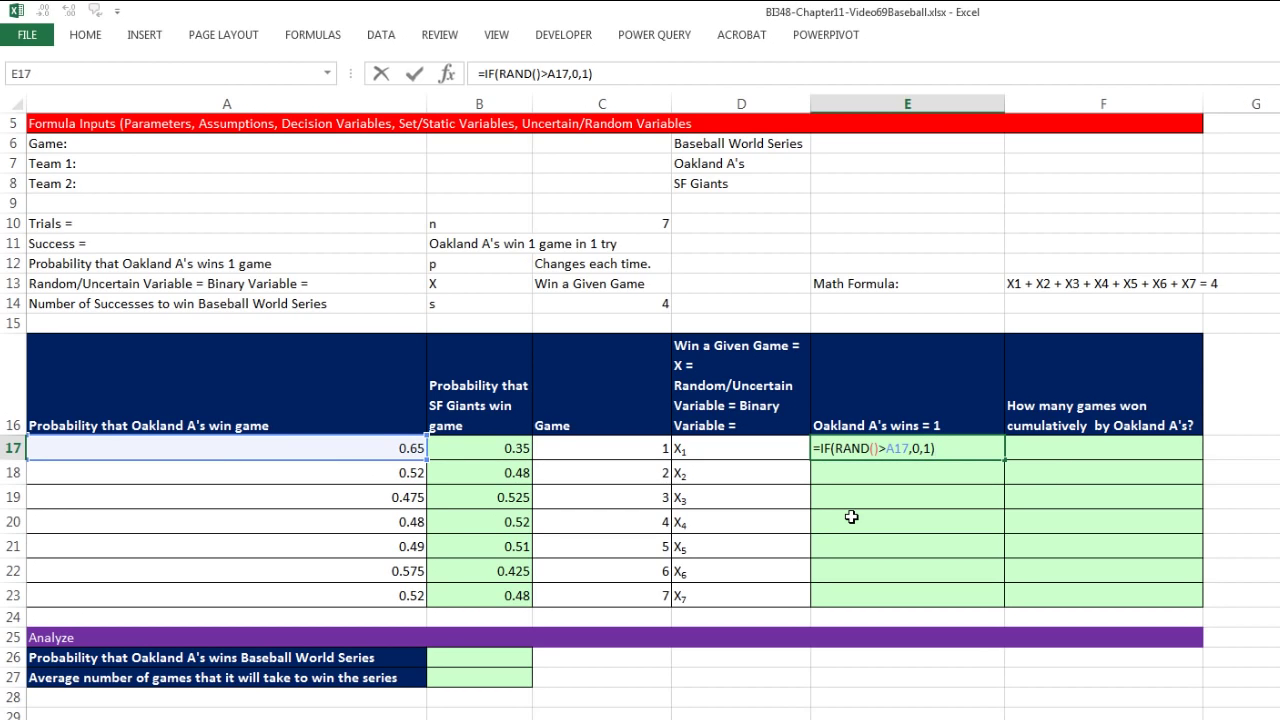
{"action": "key", "text": "ctrl+Return"}
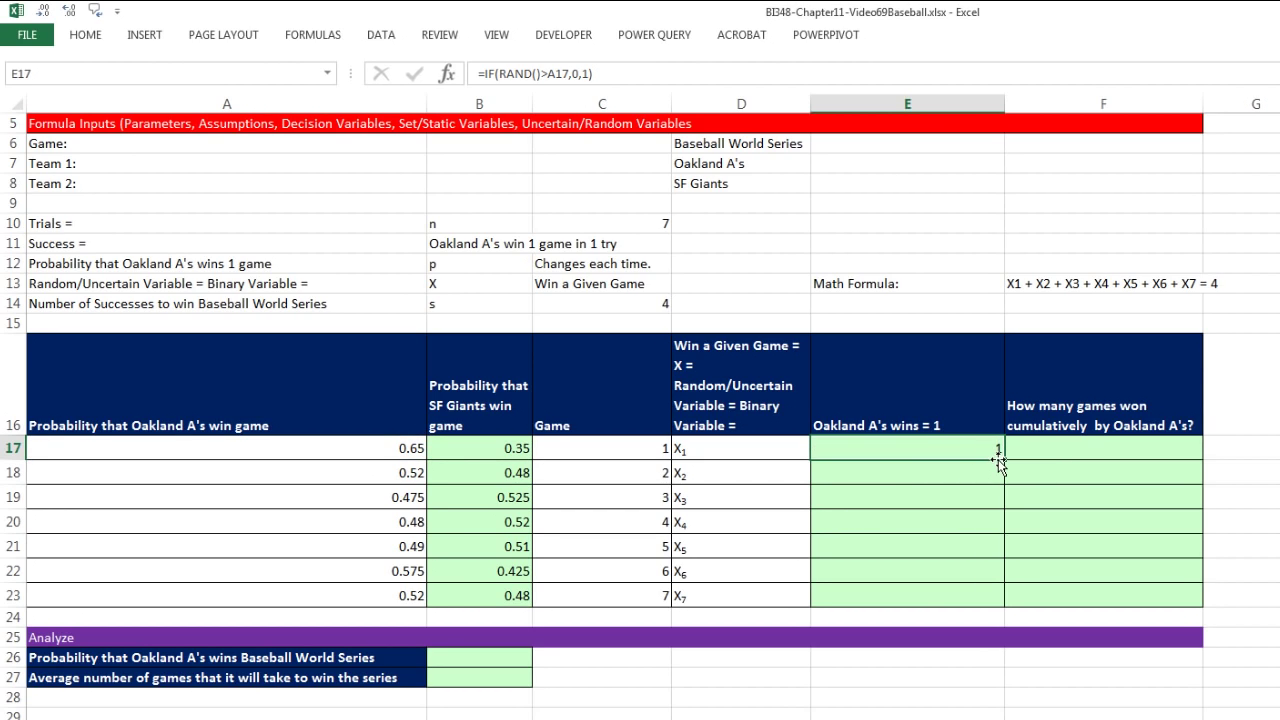
{"action": "double_click", "coordinate": [1003, 461]}
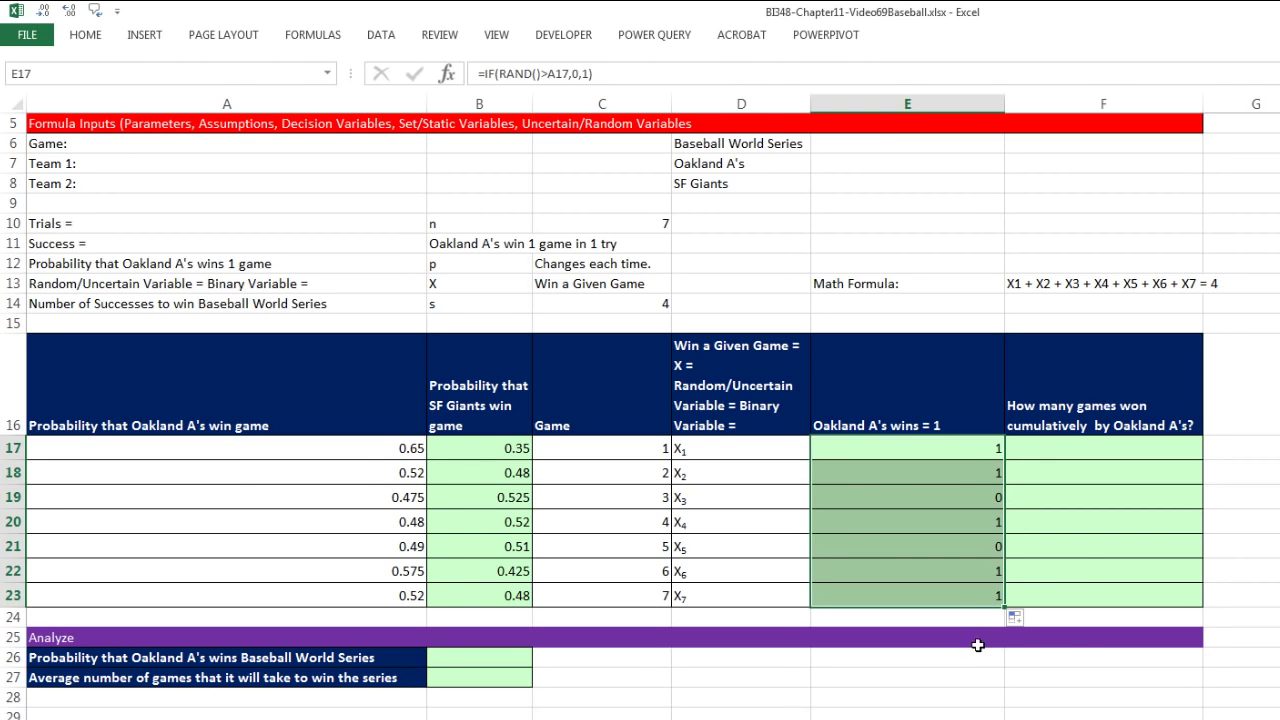
Step: Recalculate the sheet repeatedly to examine how the simulated game outcomes in E17:E23 vary
{"action": "key", "text": "F9"}
{"action": "key", "text": "F9"}
{"action": "key", "text": "F9"}
{"action": "key", "text": "F9"}
{"action": "key", "text": "F9"}
{"action": "key", "text": "F9"}
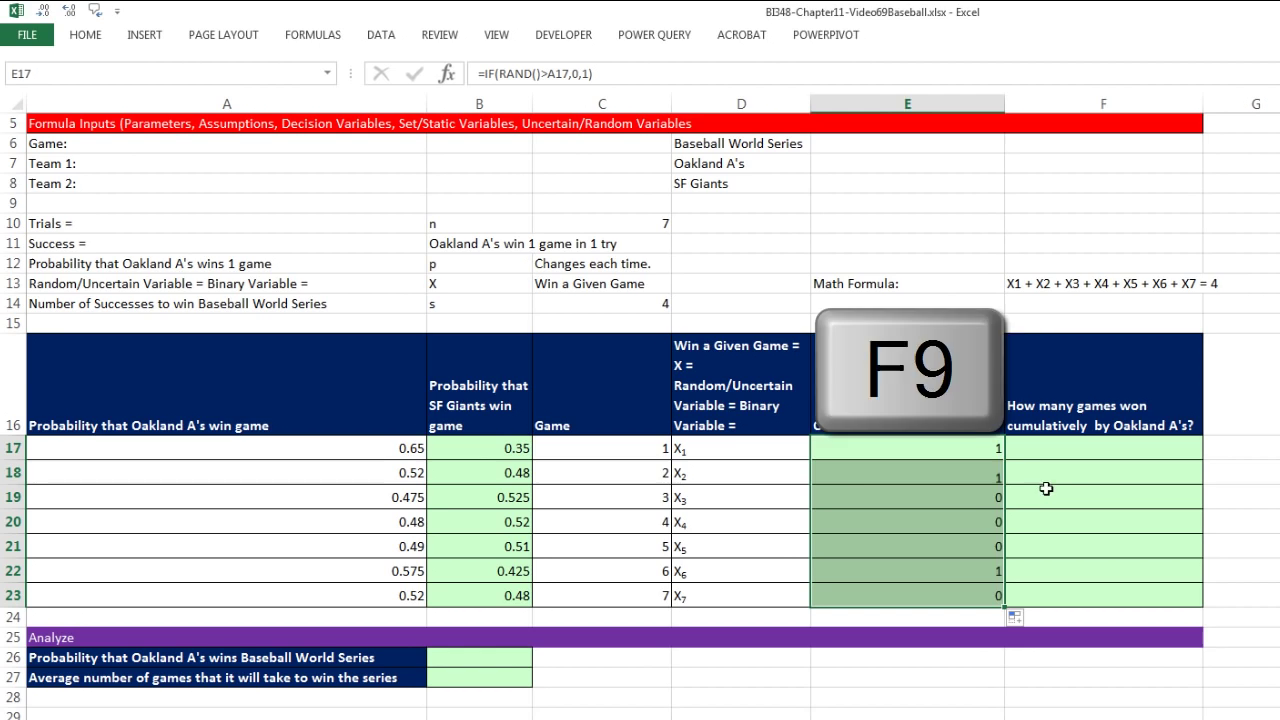
{"action": "key", "text": "F9"}
{"action": "key", "text": "F9"}
{"action": "key", "text": "F9"}
{"action": "key", "text": "F9"}
{"action": "key", "text": "F9"}
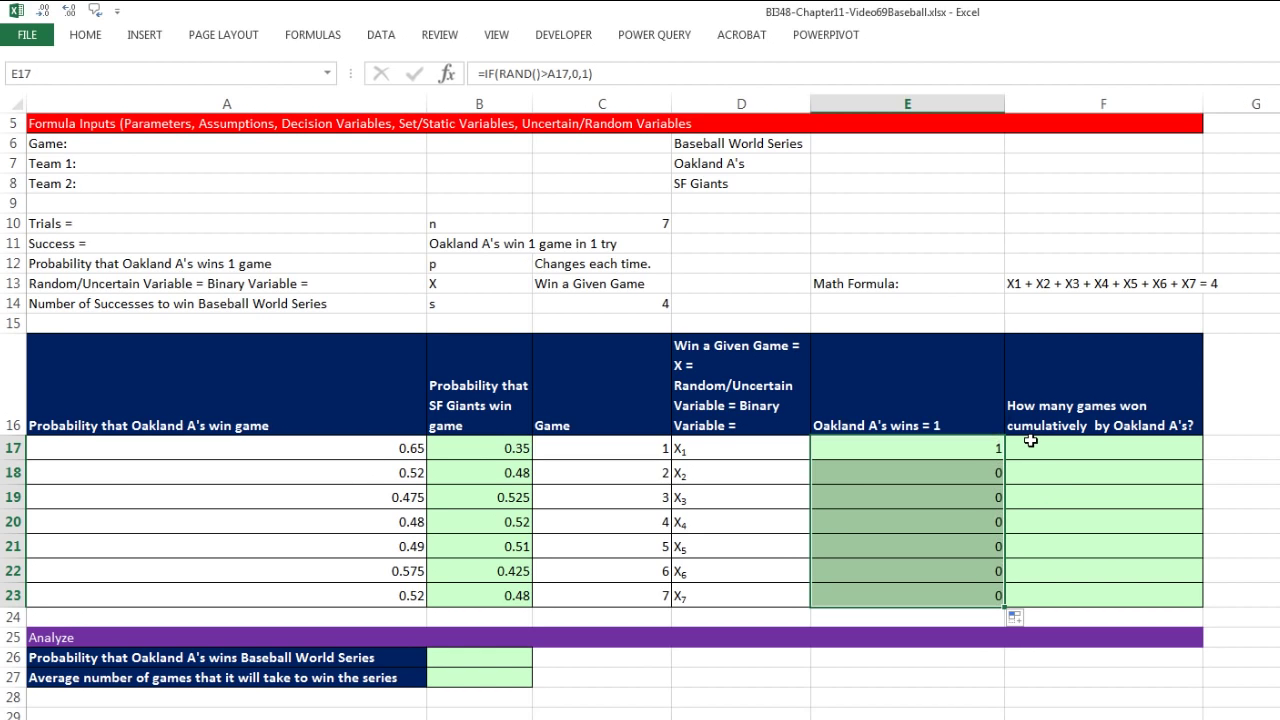
{"action": "key", "text": "F9"}
{"action": "key", "text": "F9"}
Step: Calculate the Oakland A's cumulative wins with =SUM($E$17:E17) in F17 and copy the formula through F23
{"action": "left_click", "coordinate": [1051, 453]}
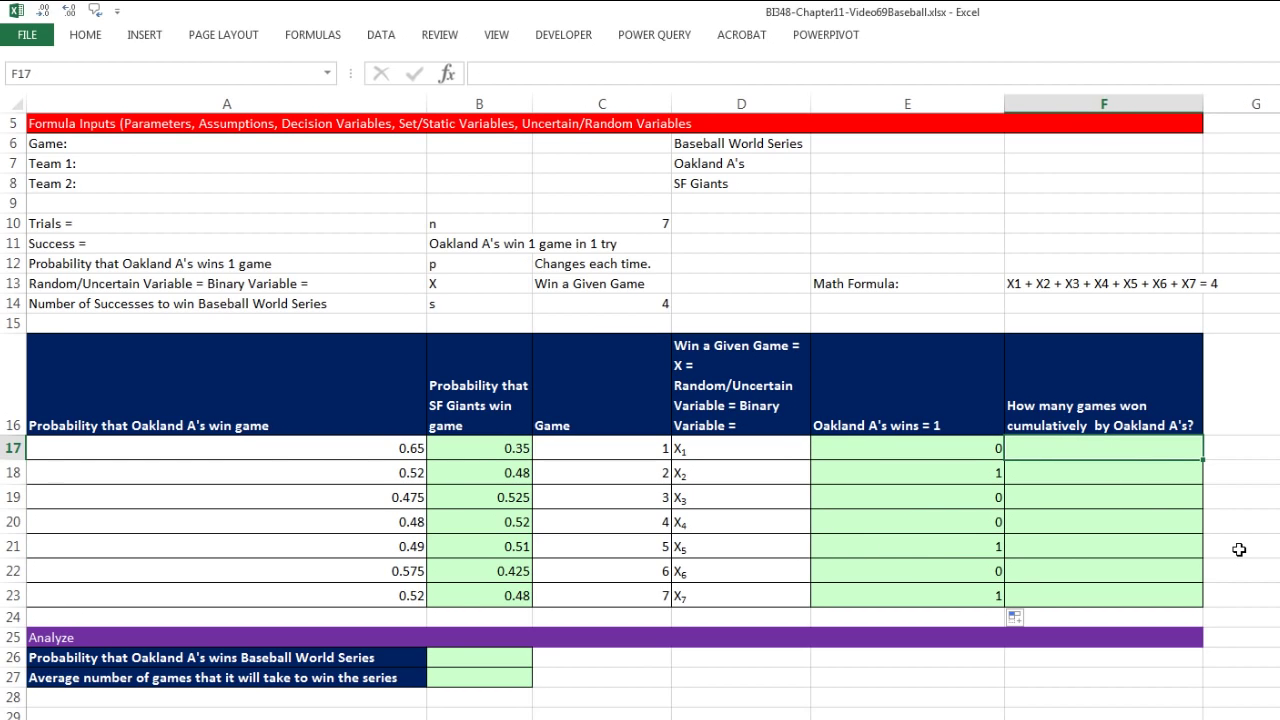
{"action": "left_click", "coordinate": [1092, 472], "text": "shift"}
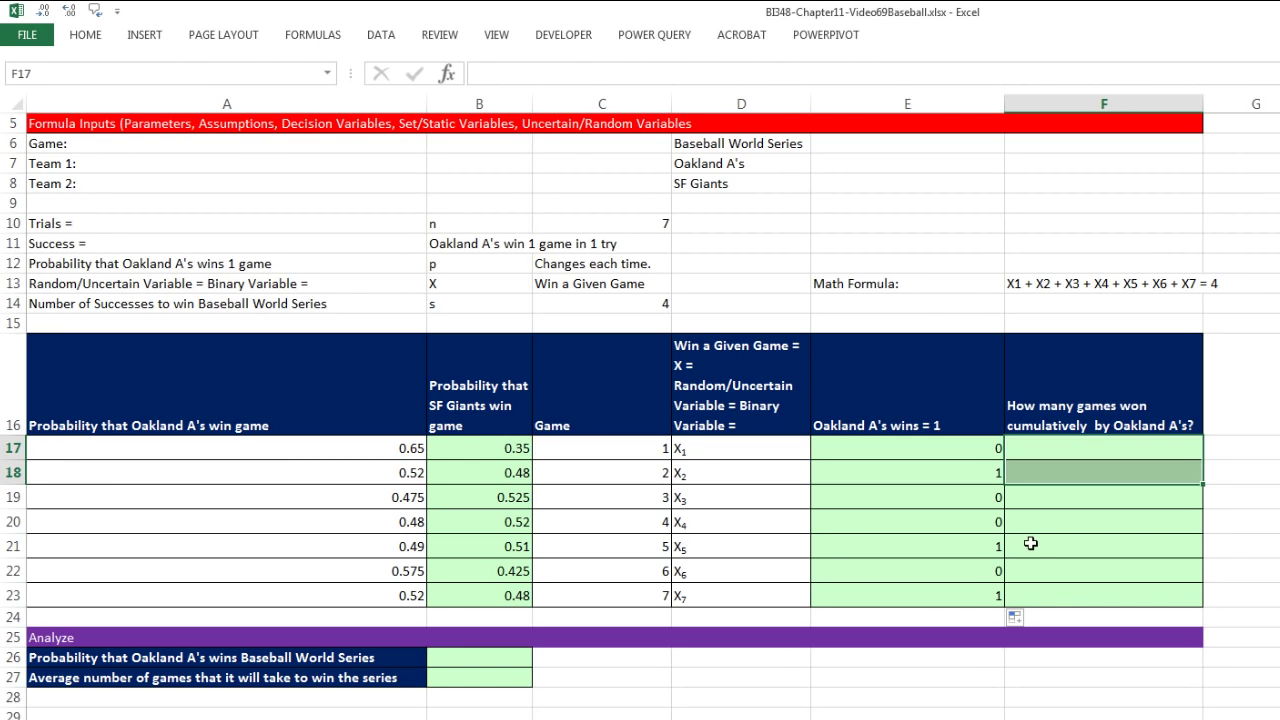
{"action": "left_click", "coordinate": [1048, 458]}
{"action": "type", "text": "=sum("}
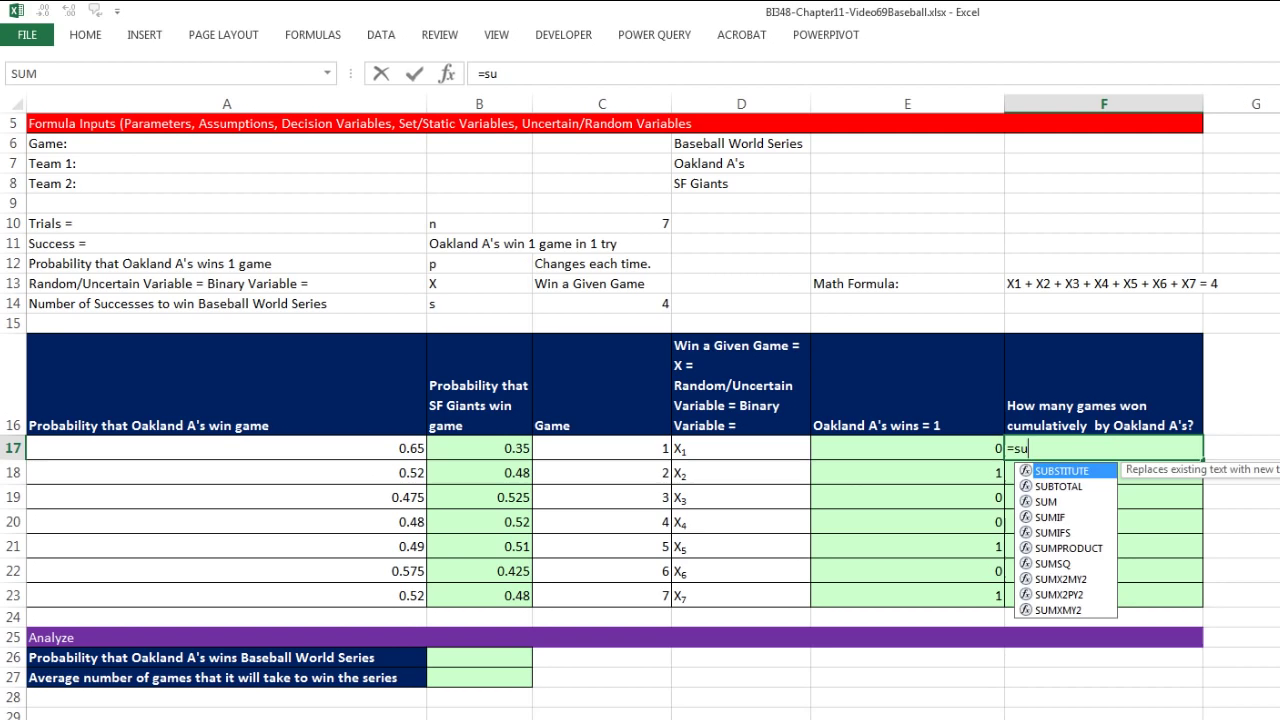
{"action": "key", "text": "Left"}
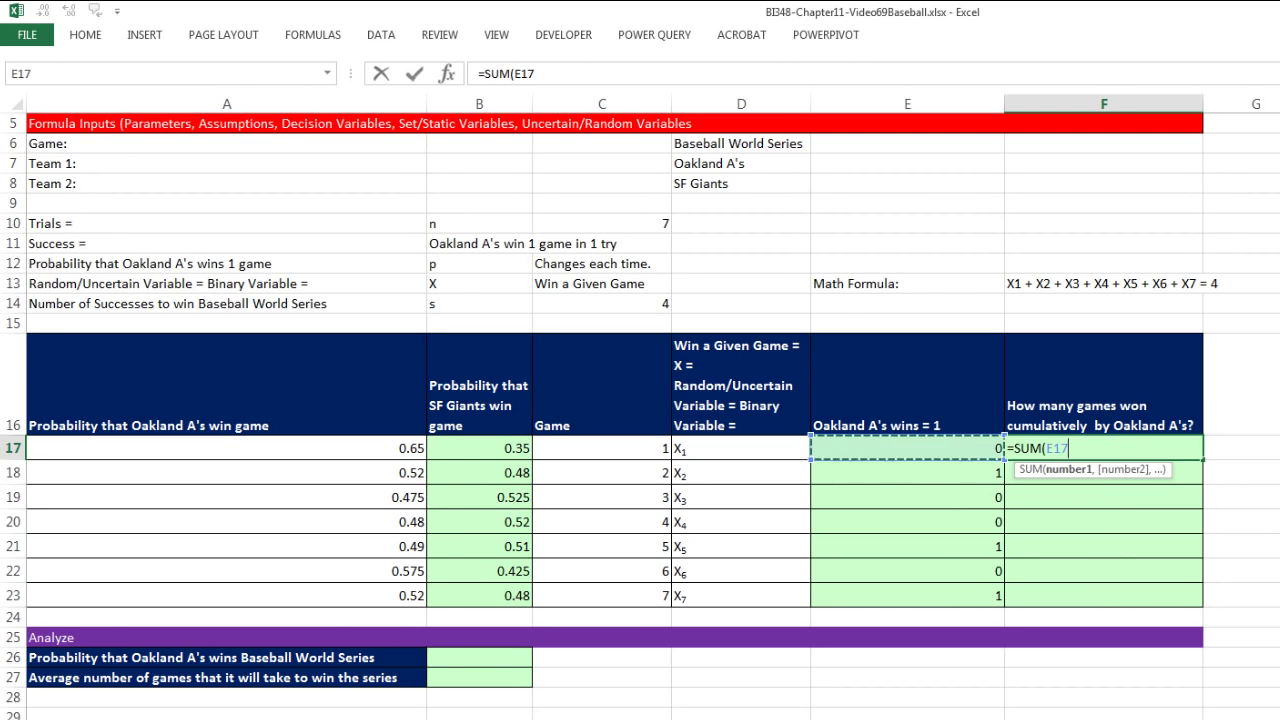
{"action": "type", "text": ":E17)"}
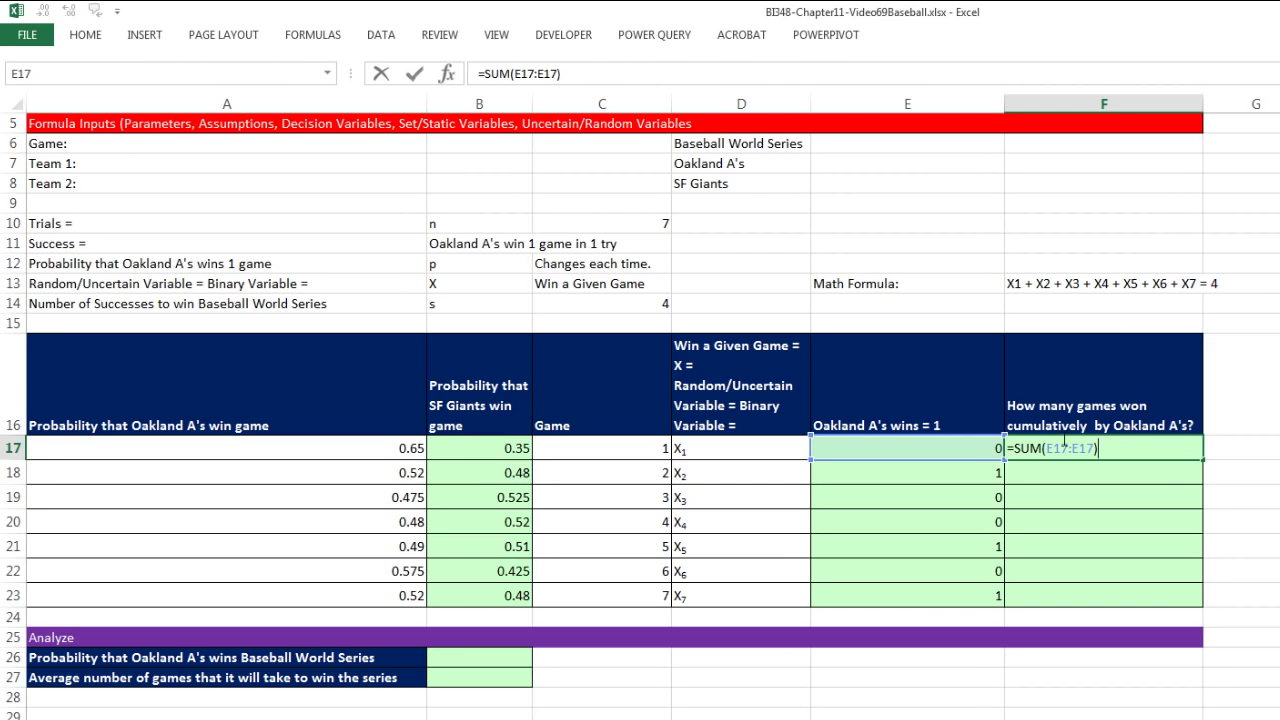
{"action": "left_click", "coordinate": [1058, 447]}
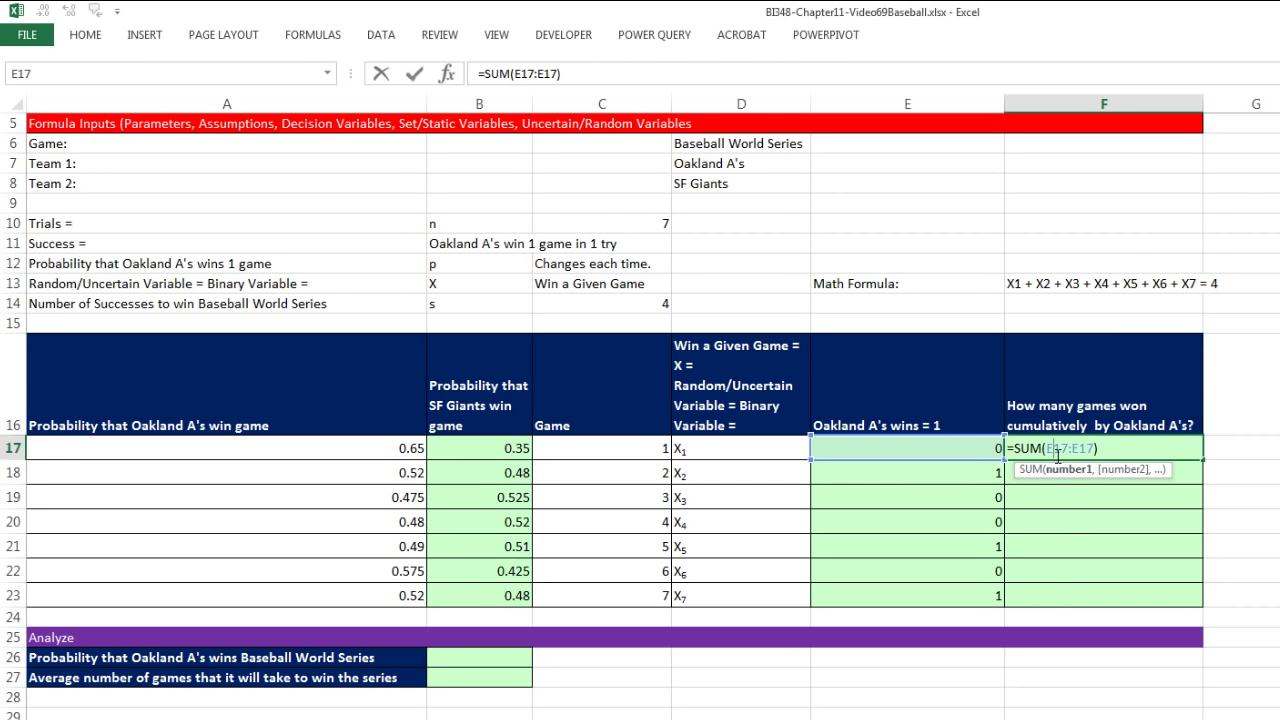
{"action": "key", "text": "F4"}
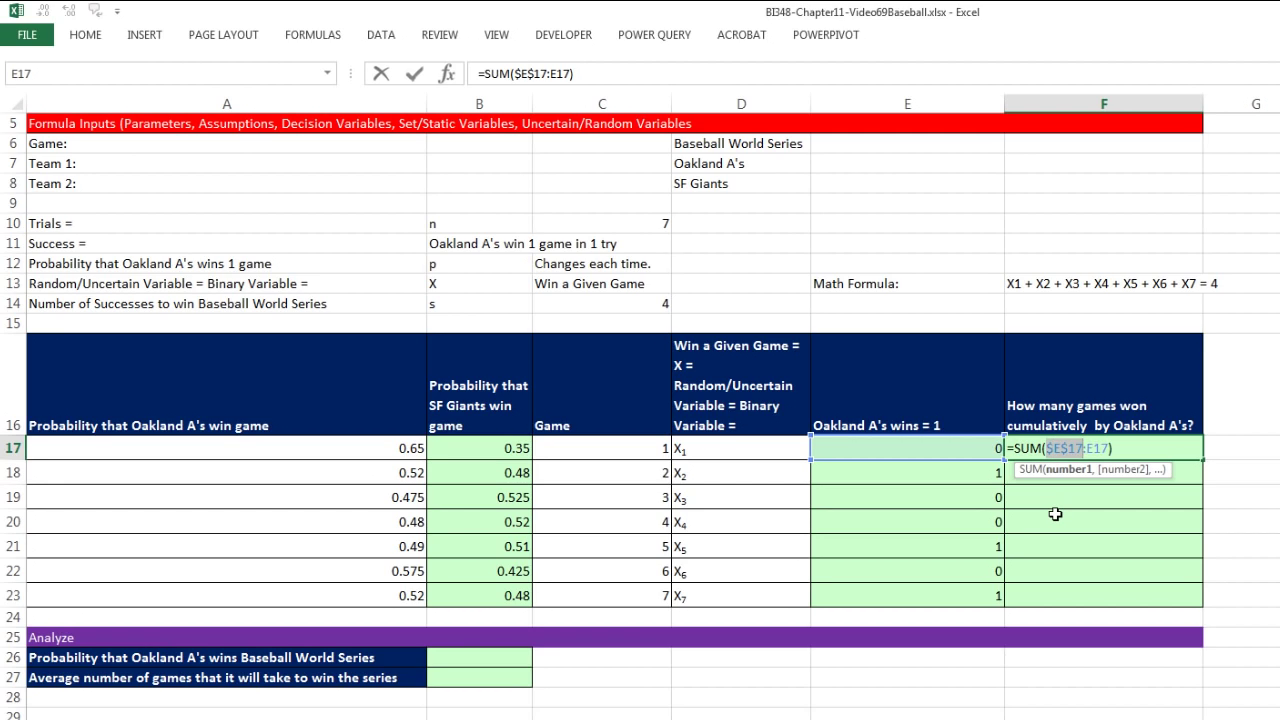
{"action": "key", "text": "ctrl+Return"}
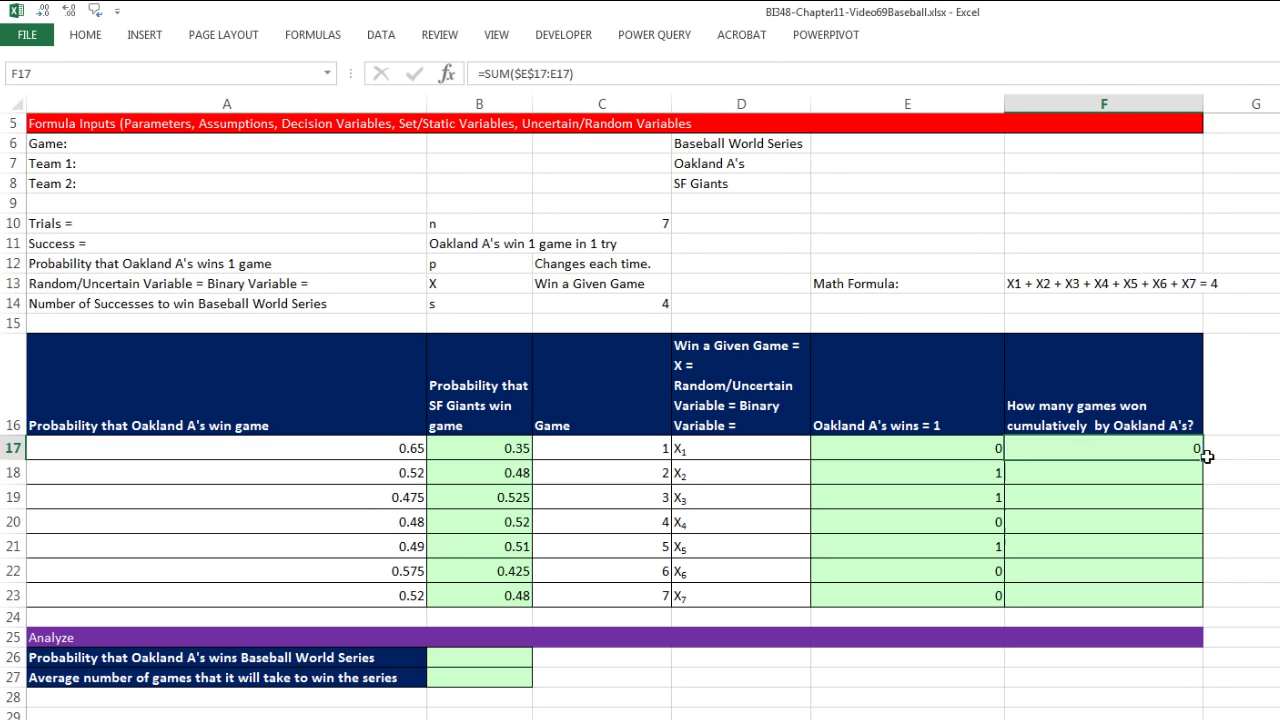
{"action": "left_click_drag", "start_coordinate": [1203, 457], "coordinate": [1210, 604]}
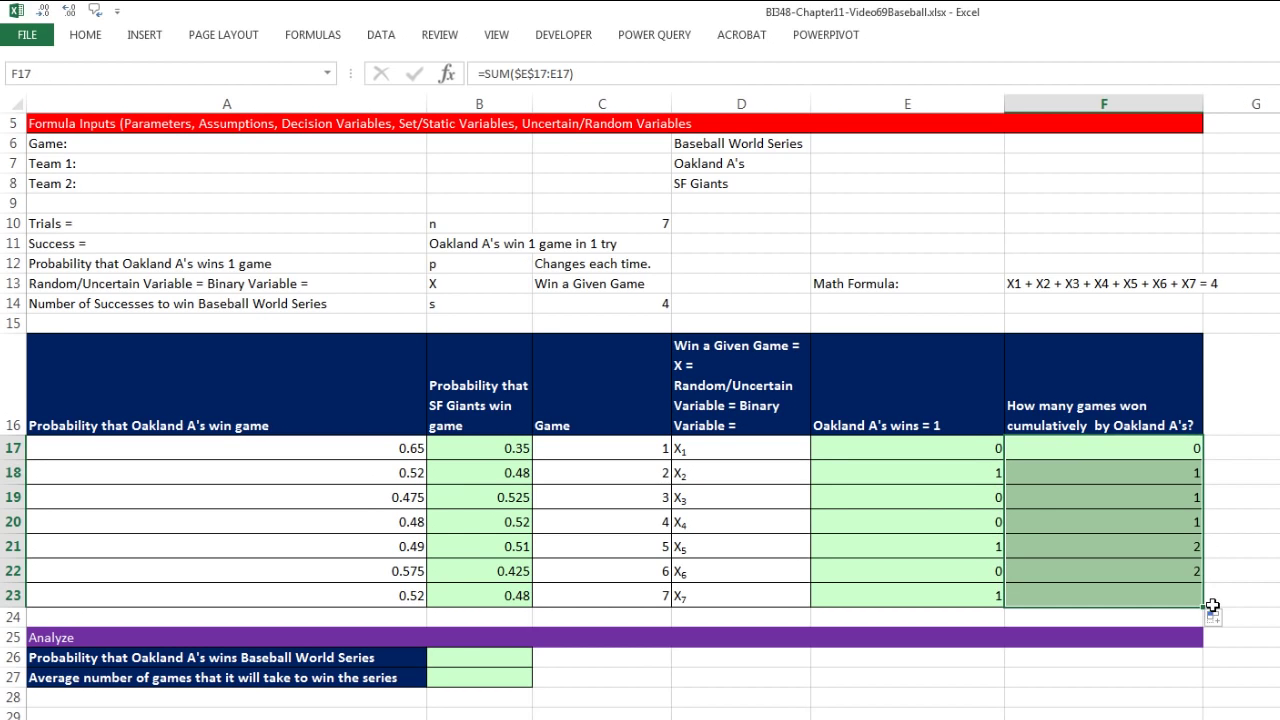
Step: Check the expanding sum ranges in F20 and F23, and recalculate the sheet to test the cumulative win counts
{"action": "double_click", "coordinate": [1097, 523]}
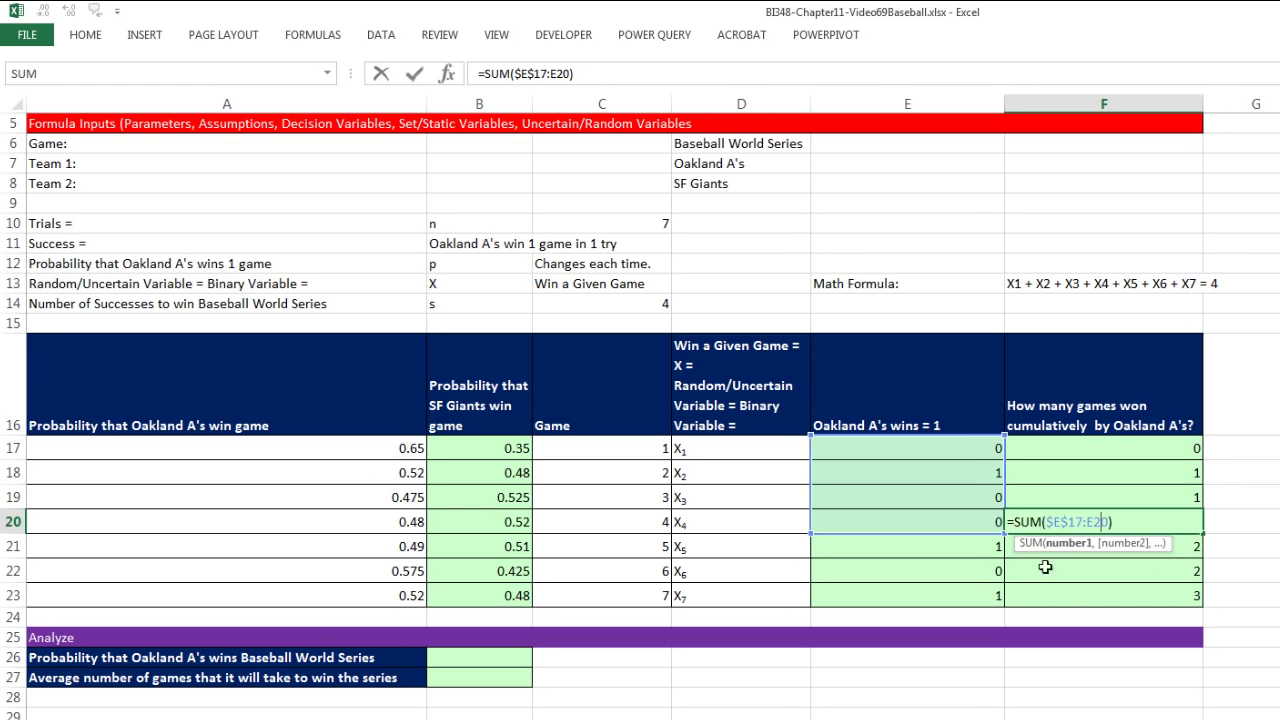
{"action": "key", "text": "Escape"}
{"action": "double_click", "coordinate": [1063, 596]}
{"action": "key", "text": "Escape"}
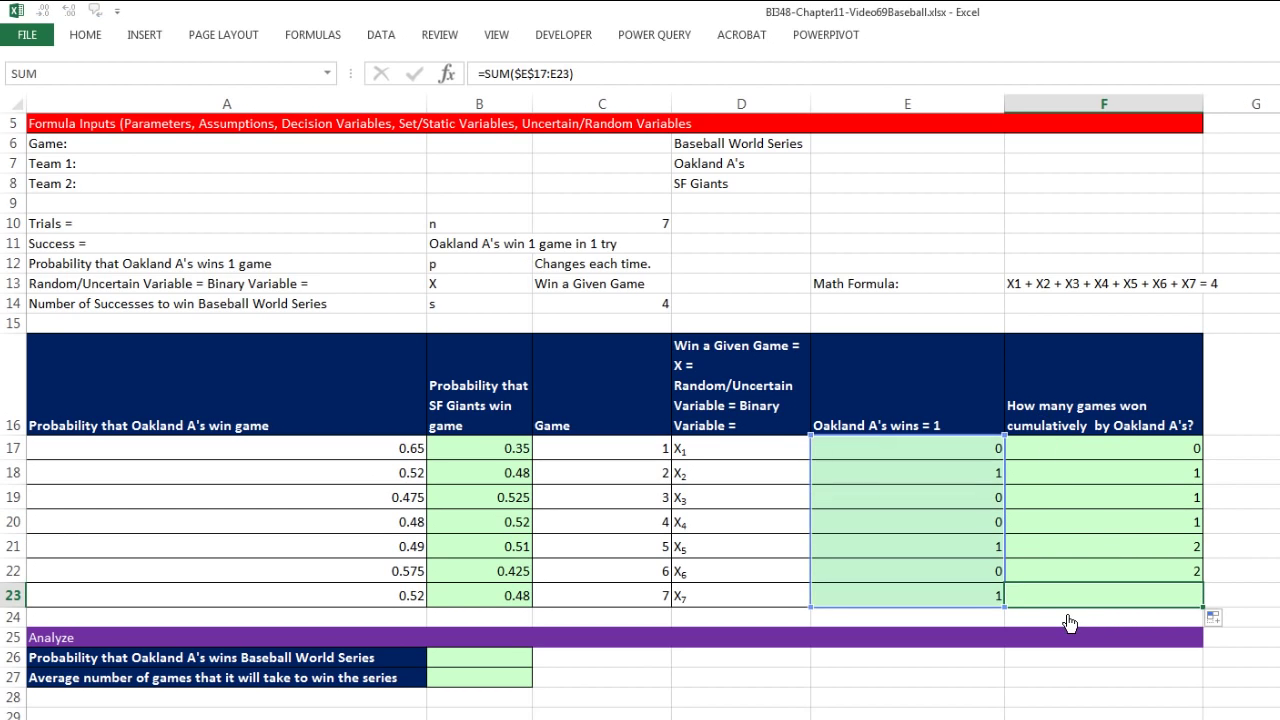
{"action": "key", "text": "Escape"}
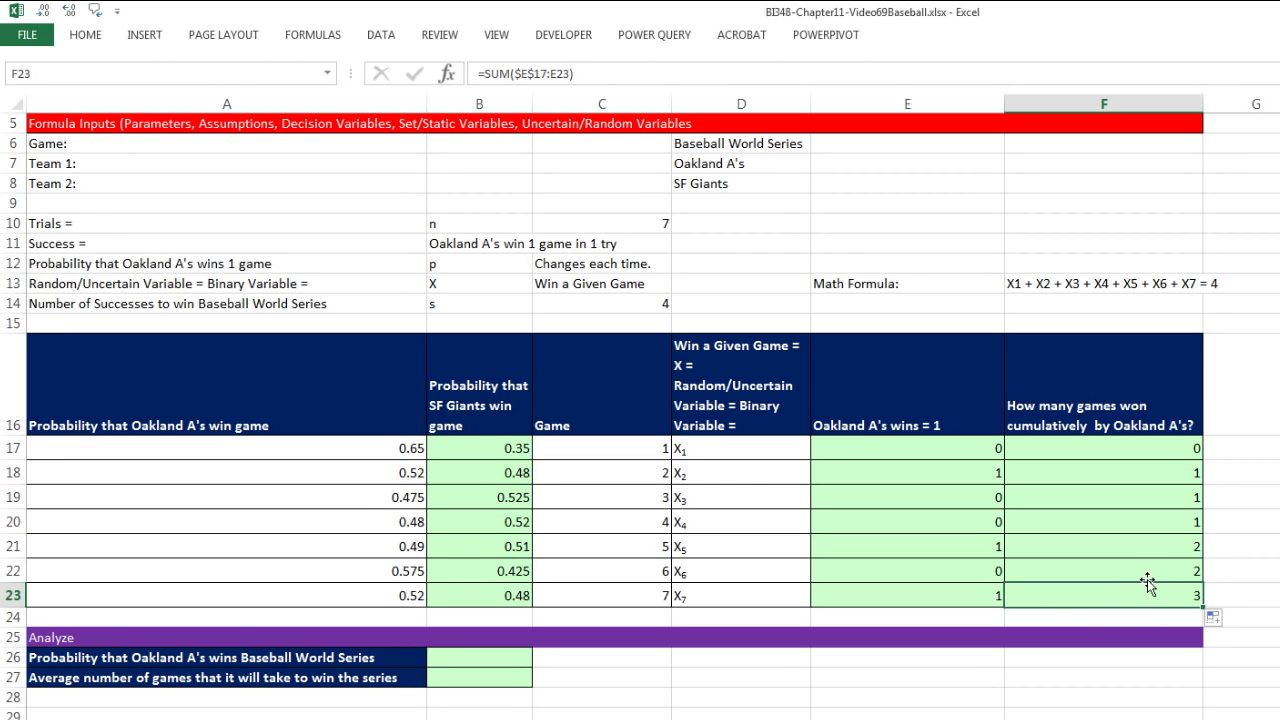
{"action": "key", "text": "F9"}
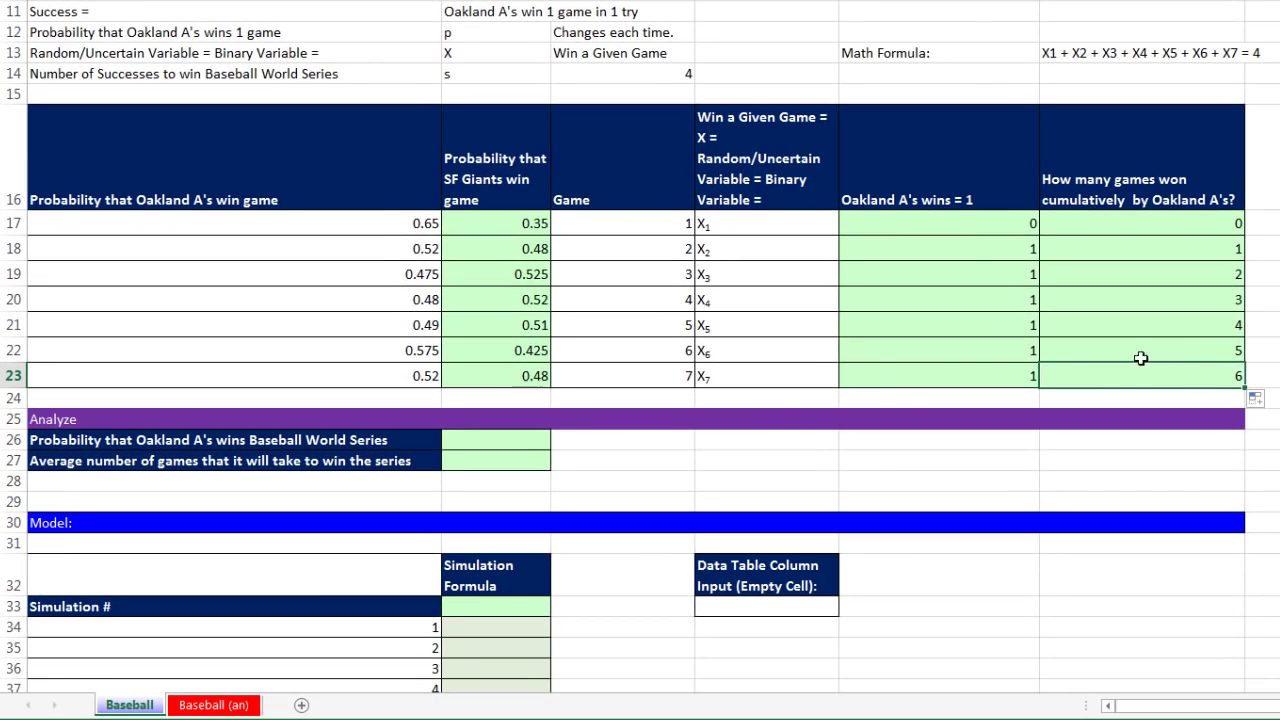
Step: Find the game in which the A's reach four wins with =MATCH(C14,F17:F23,0) in B33, and recalculate twice to test it
{"action": "left_click", "coordinate": [481, 610]}
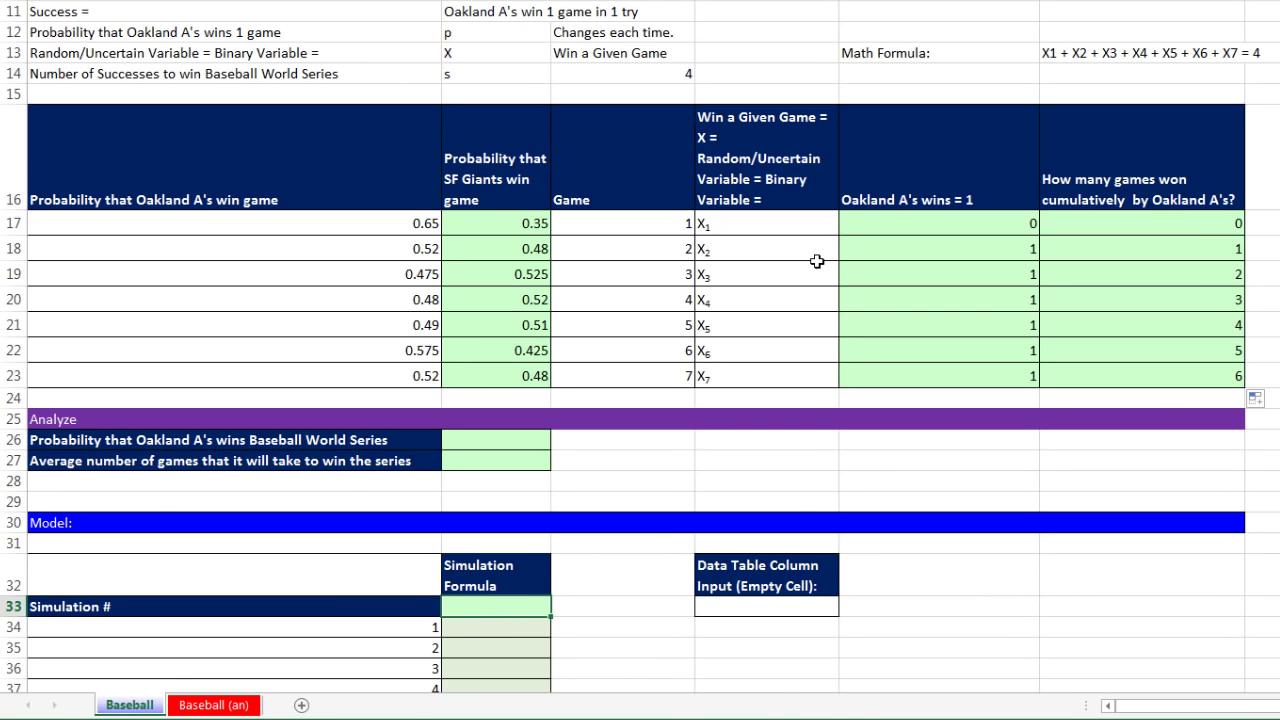
{"action": "type", "text": "=mat"}
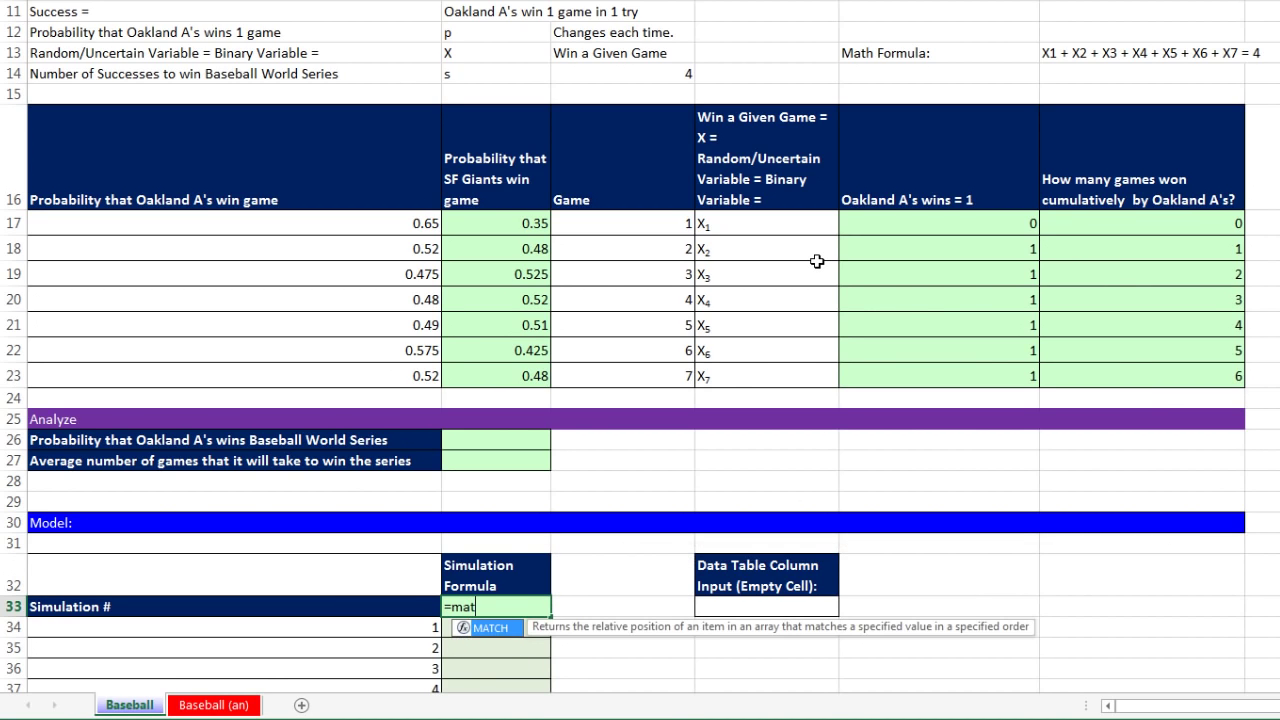
{"action": "key", "text": "Tab"}
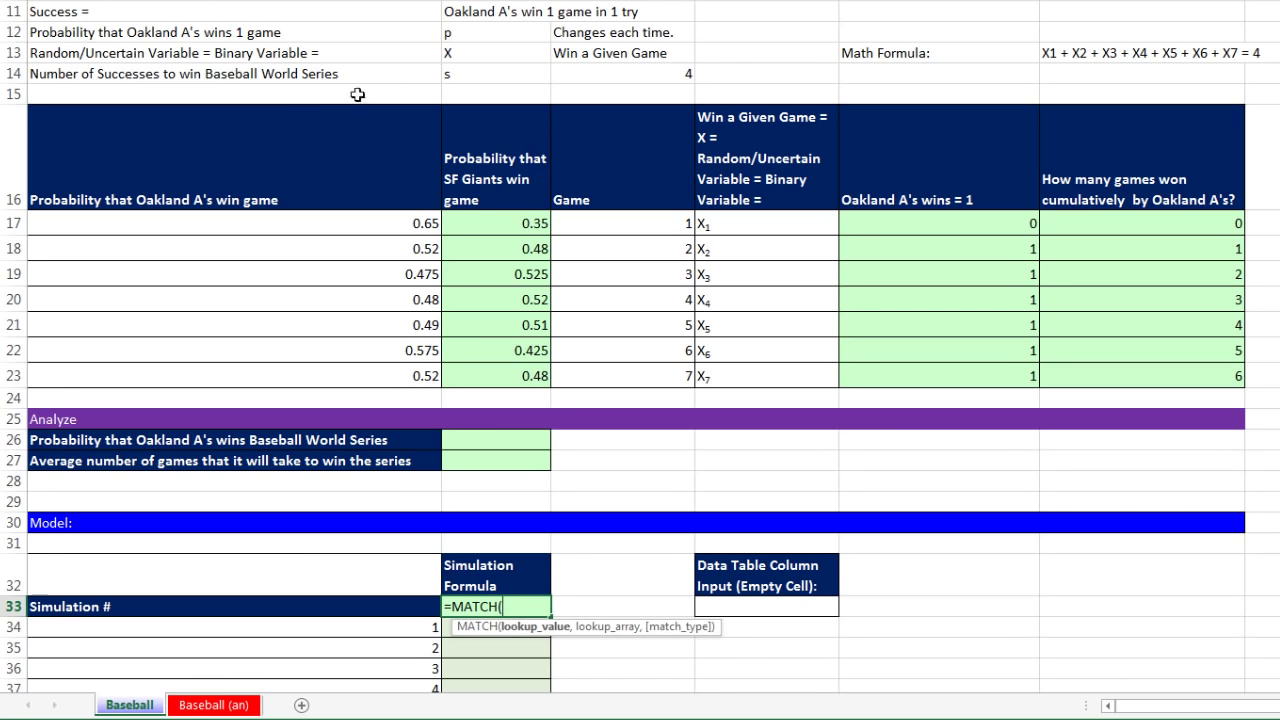
{"action": "left_click", "coordinate": [600, 73]}
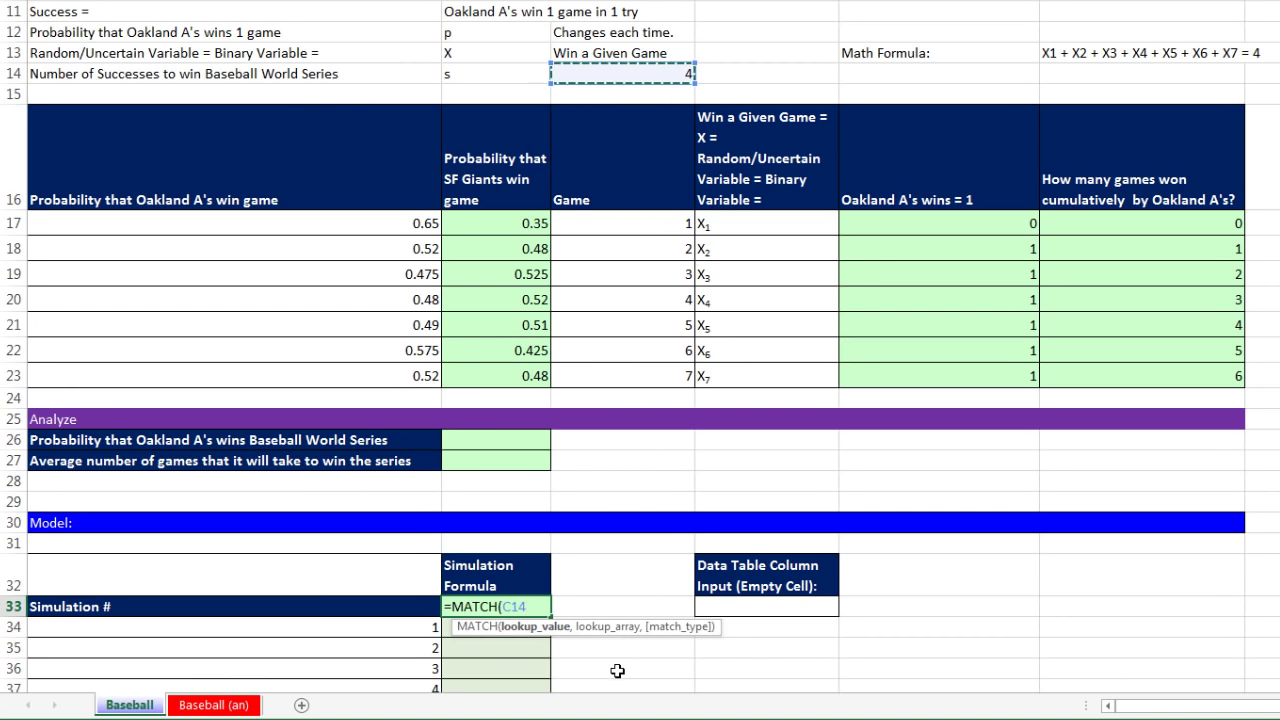
{"action": "type", "text": ","}
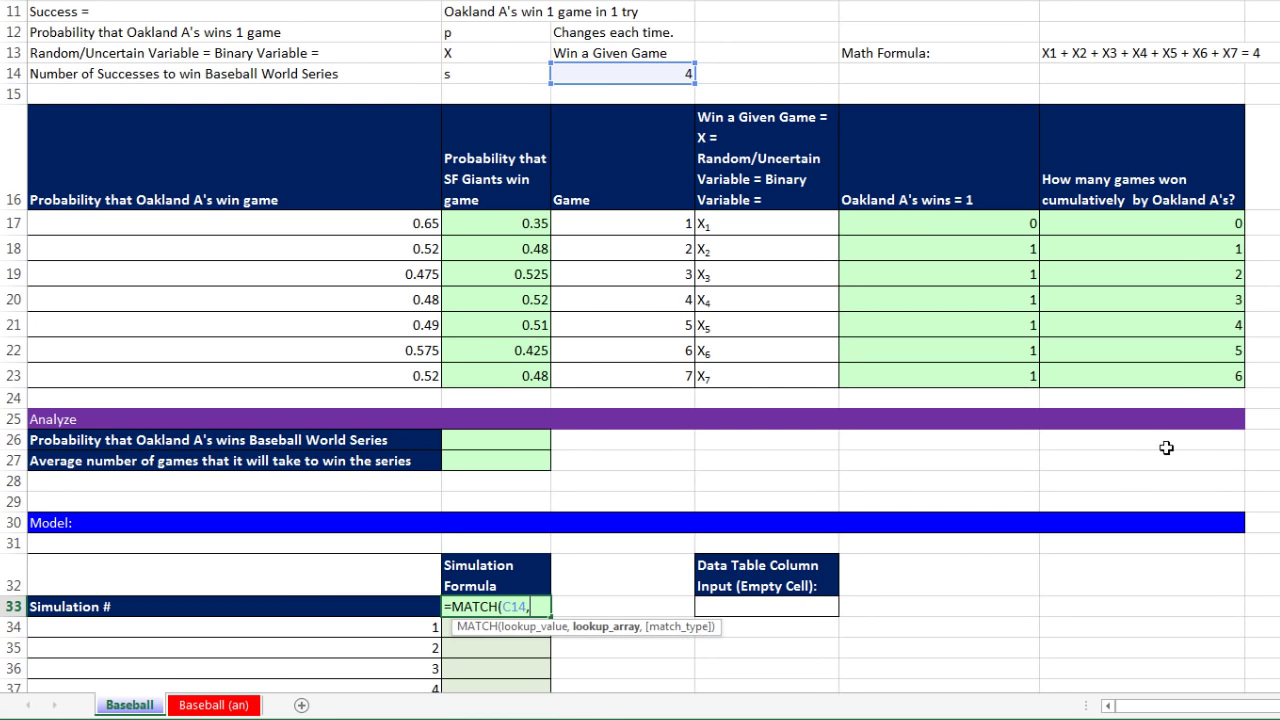
{"action": "left_click_drag", "start_coordinate": [1180, 222], "coordinate": [1180, 377]}
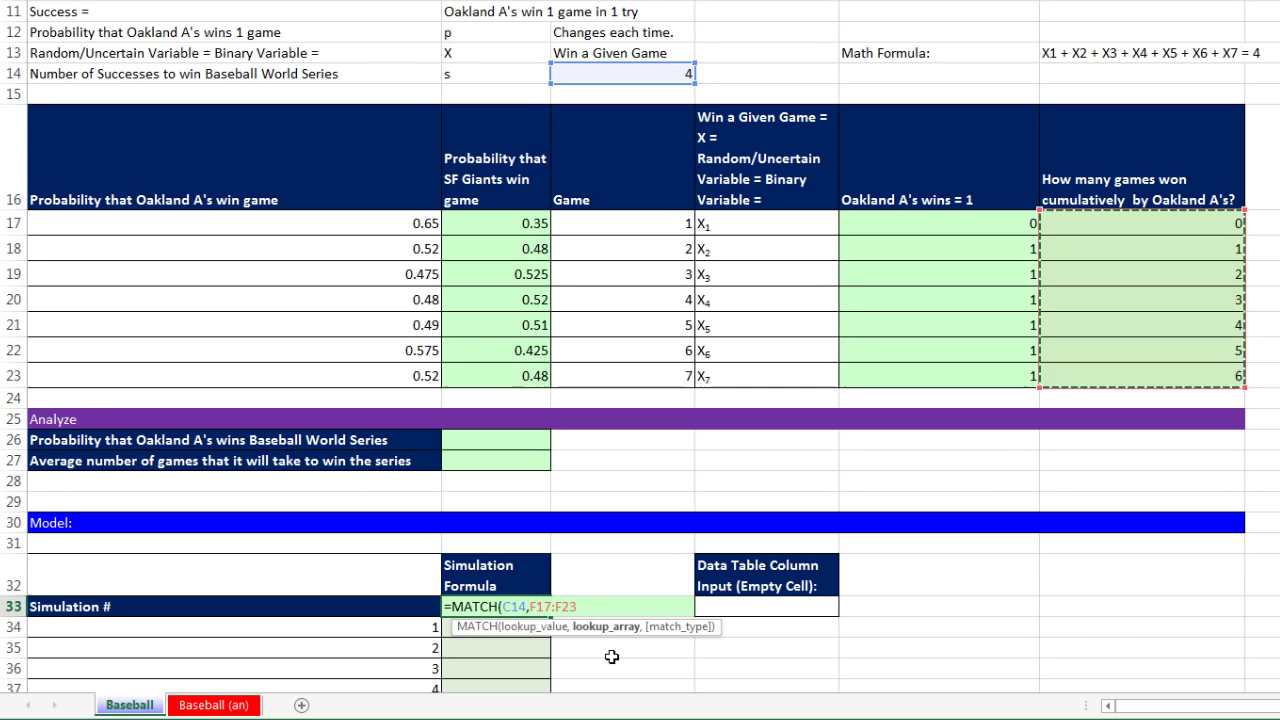
{"action": "type", "text": ",0"}
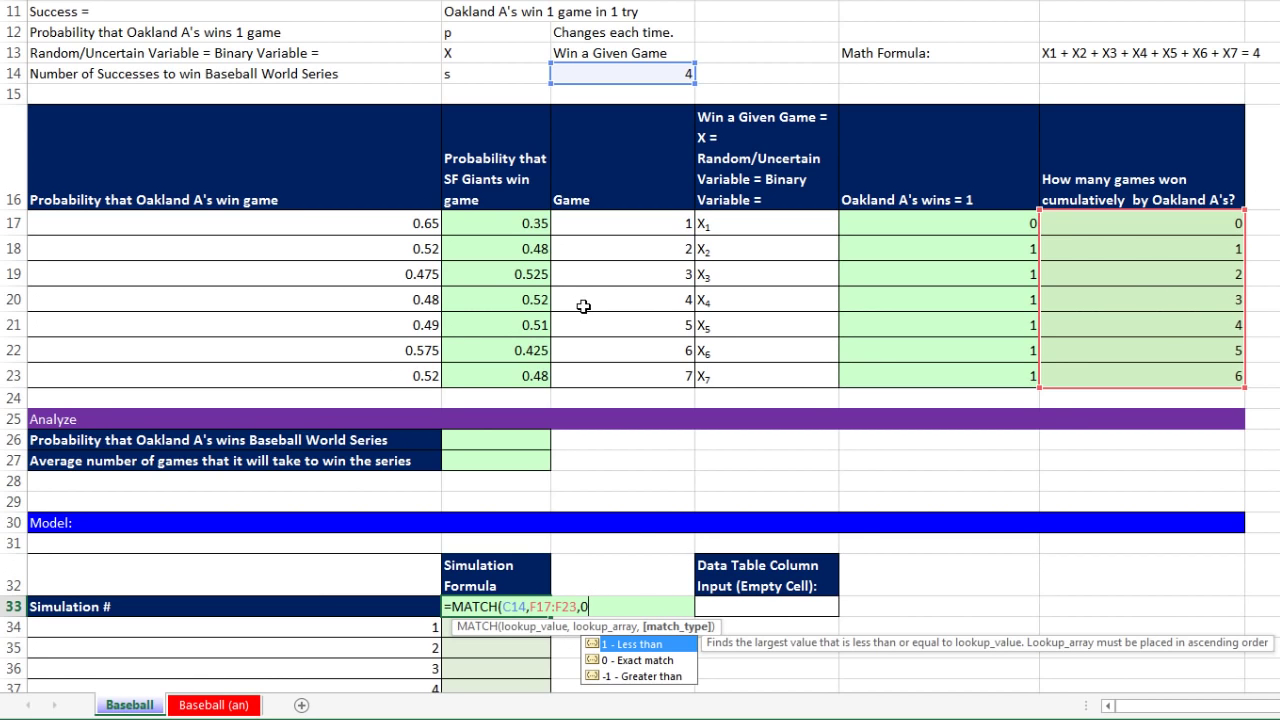
{"action": "type", "text": ")"}
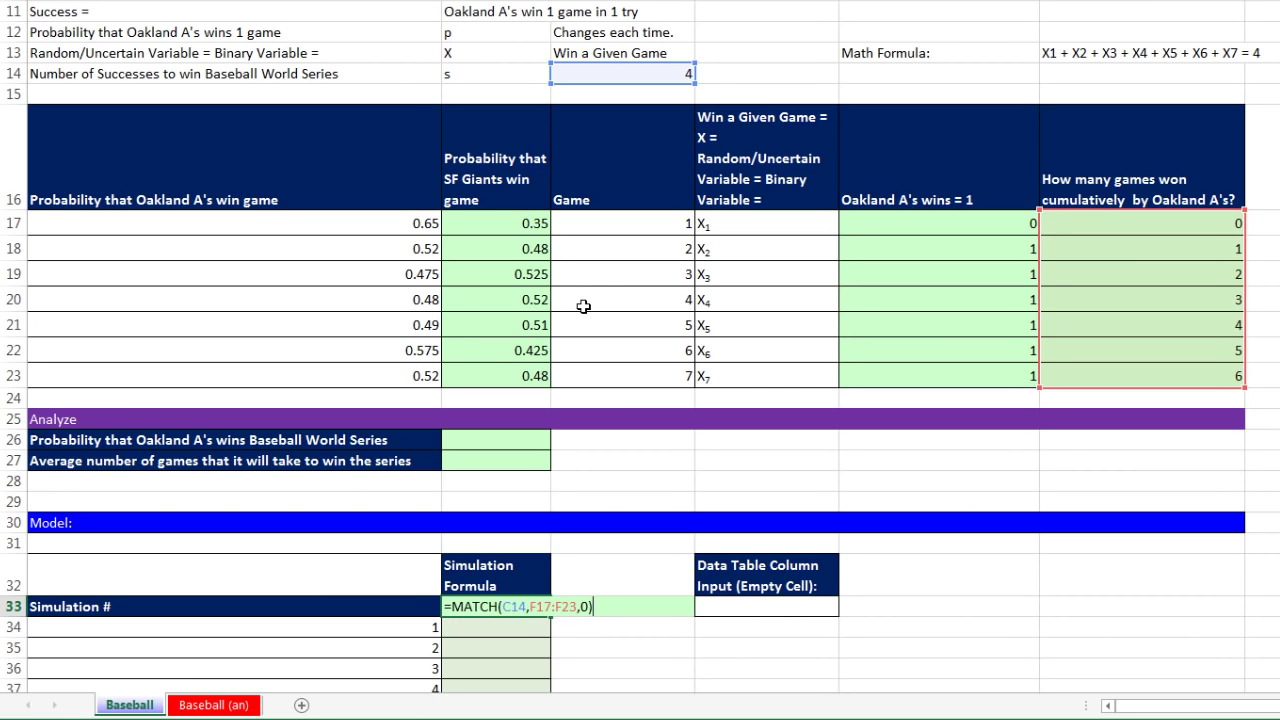
{"action": "key", "text": "ctrl+Return"}
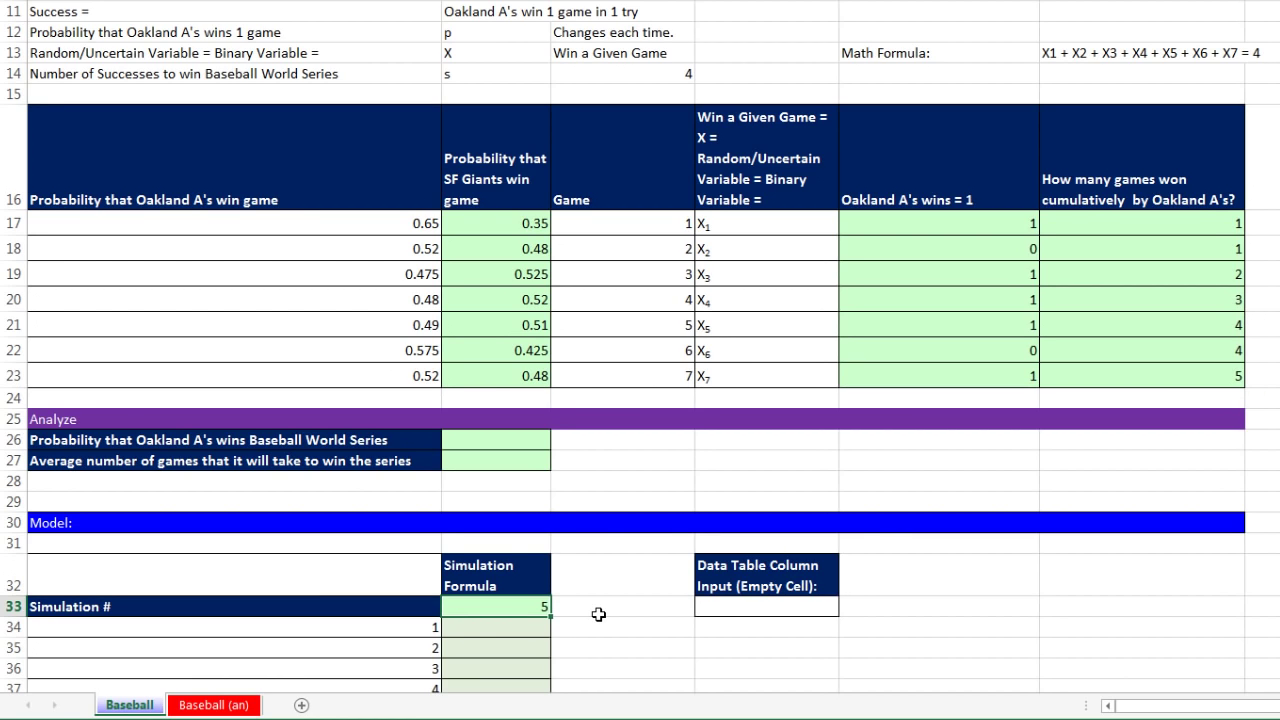
{"action": "key", "text": "F9"}
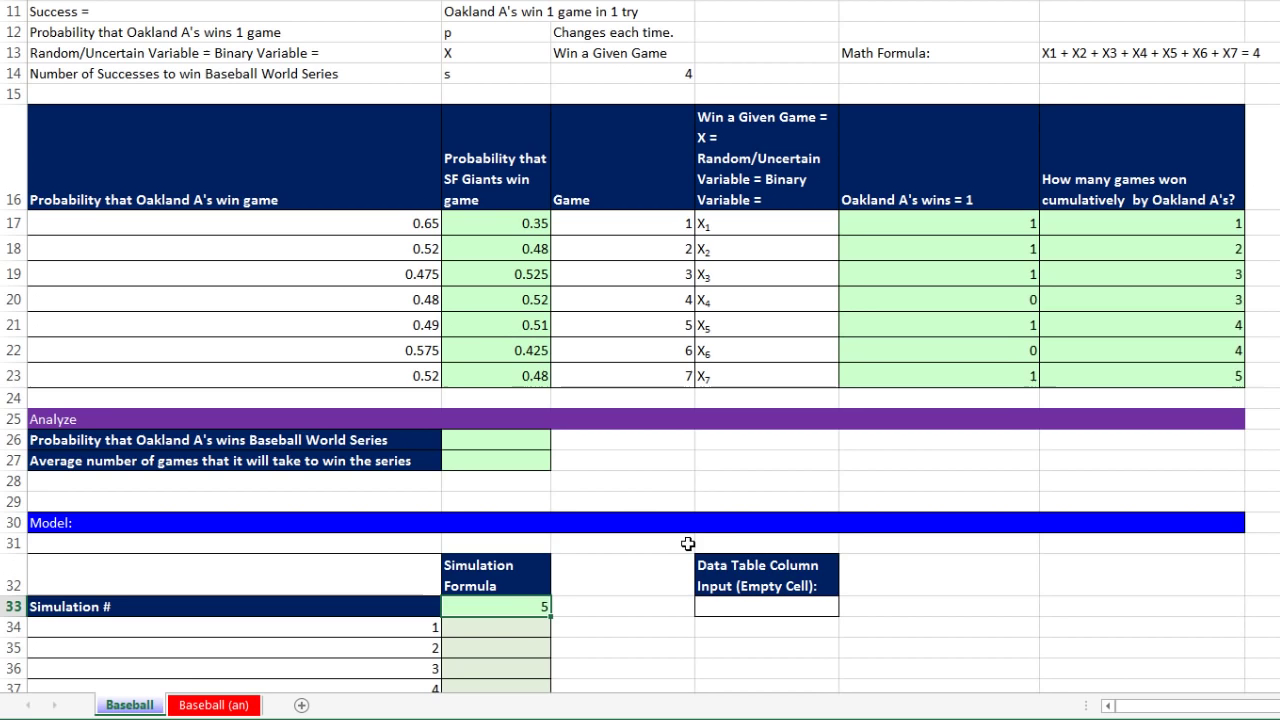
{"action": "key", "text": "F9"}
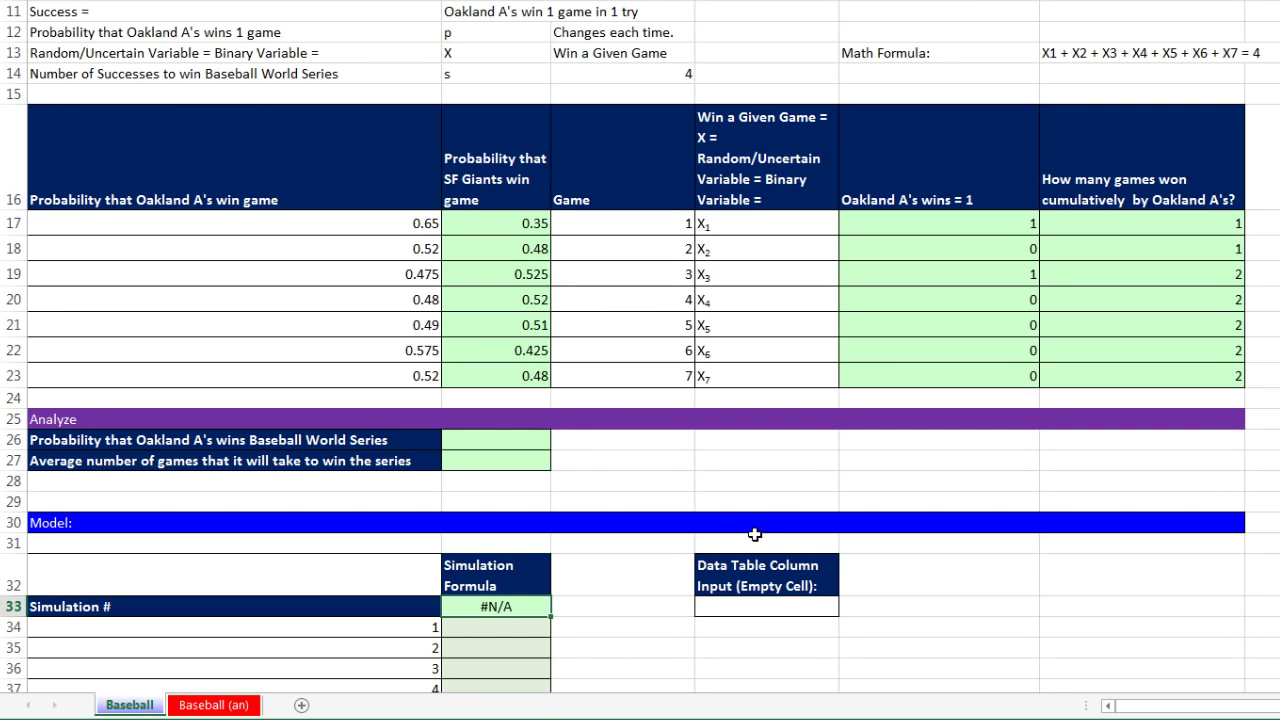
Step: Examine how far the simulation numbers in column A extend below A34, and return to the Simulation # header
{"action": "scroll", "coordinate": [757, 533], "scroll_direction": "down", "scroll_amount": 2}
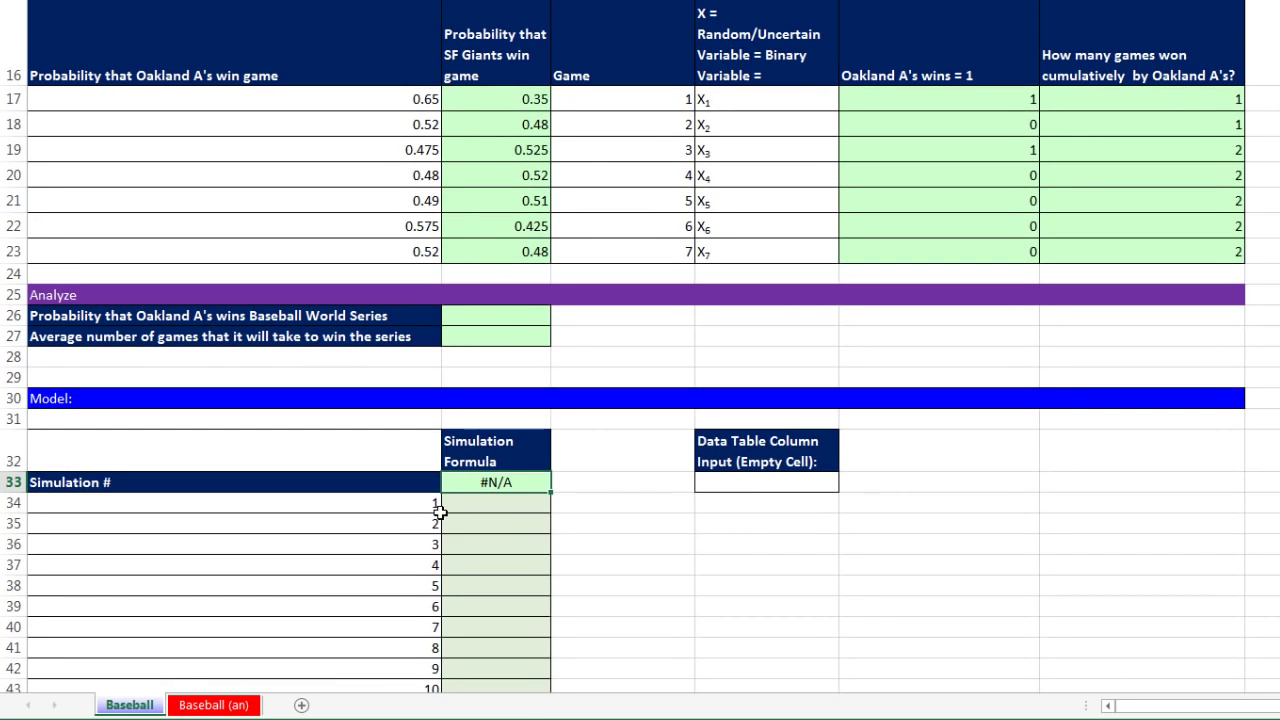
{"action": "left_click", "coordinate": [440, 505]}
{"action": "scroll", "coordinate": [597, 214], "scroll_direction": "down", "scroll_amount": 5}
{"action": "key", "text": "ctrl+Down"}
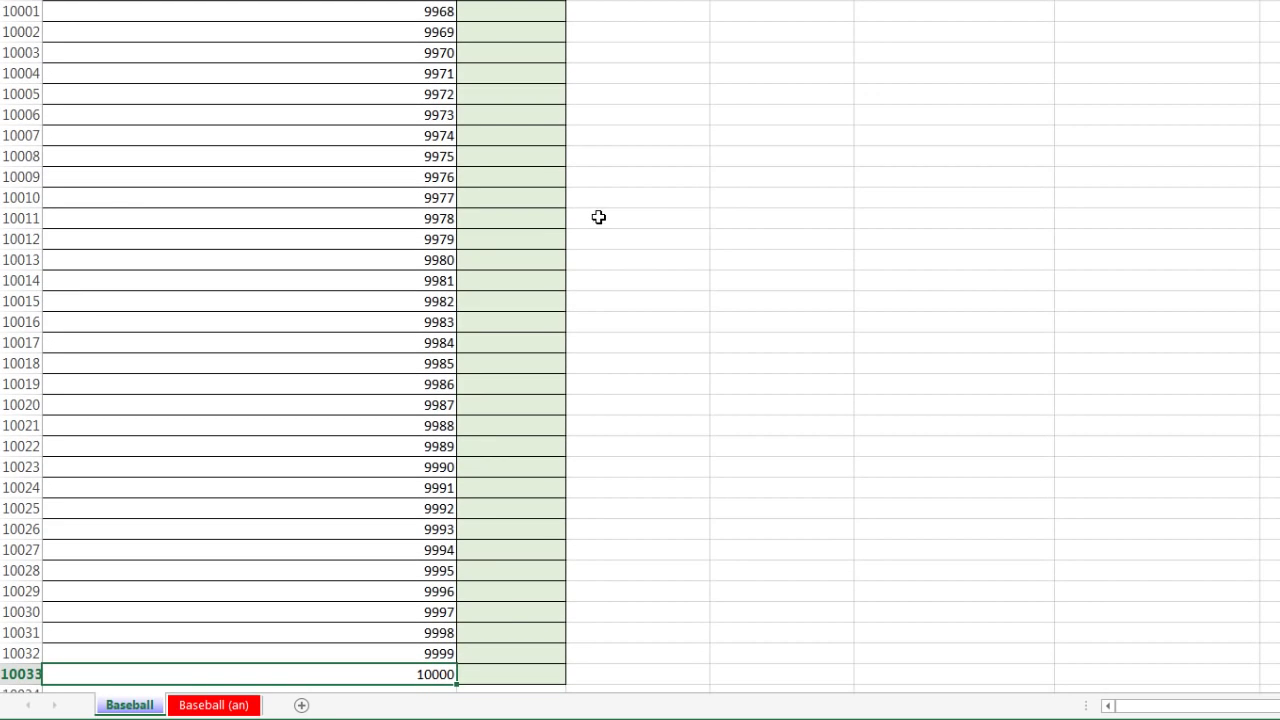
{"action": "key", "text": "ctrl+Up"}
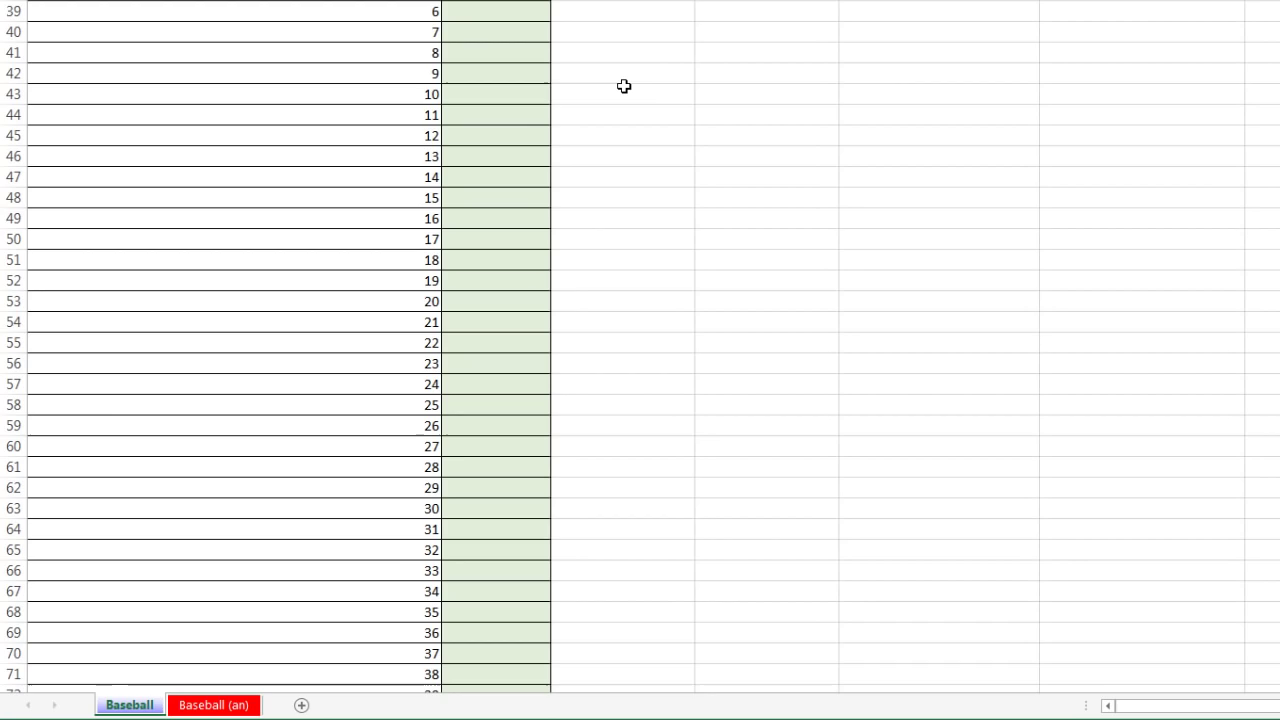
{"action": "key", "text": "ctrl+Up"}
{"action": "scroll", "coordinate": [480, 157], "scroll_direction": "up", "scroll_amount": 3}
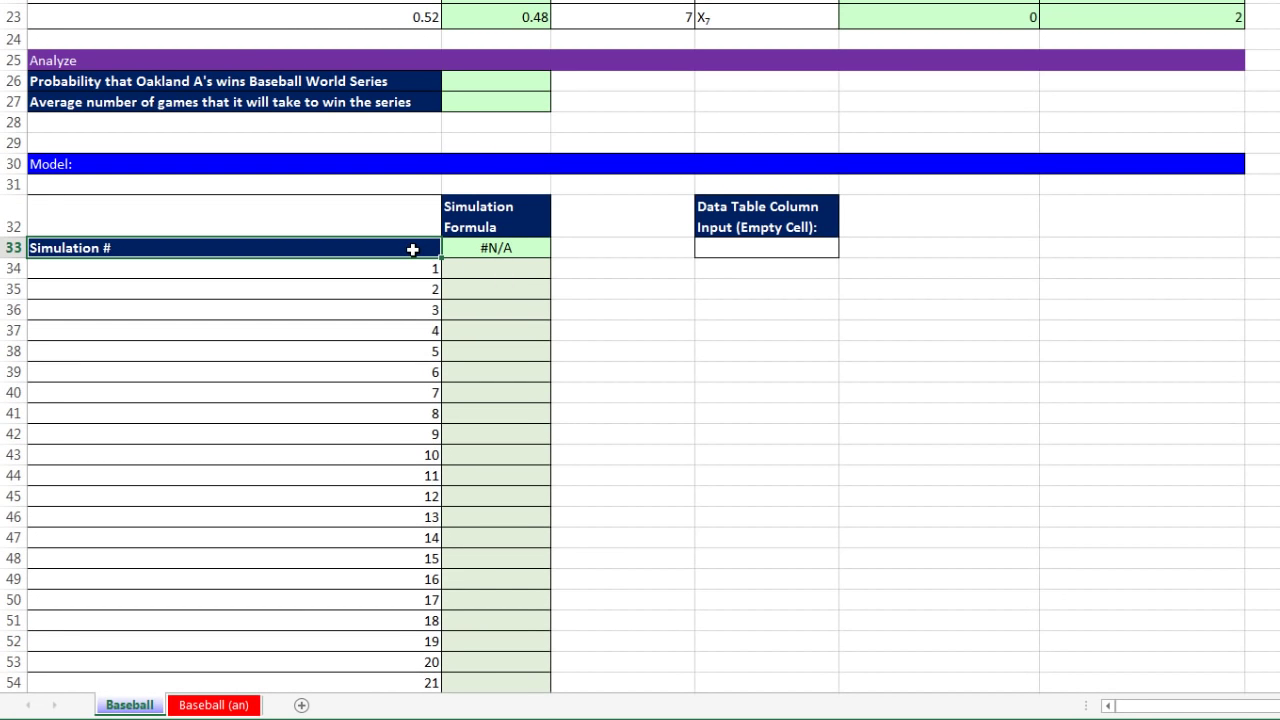
Step: Select the simulation table from the Simulation # header in A33 through B10033, including the simulation formula cell
{"action": "left_click_drag", "start_coordinate": [412, 249], "coordinate": [521, 238]}
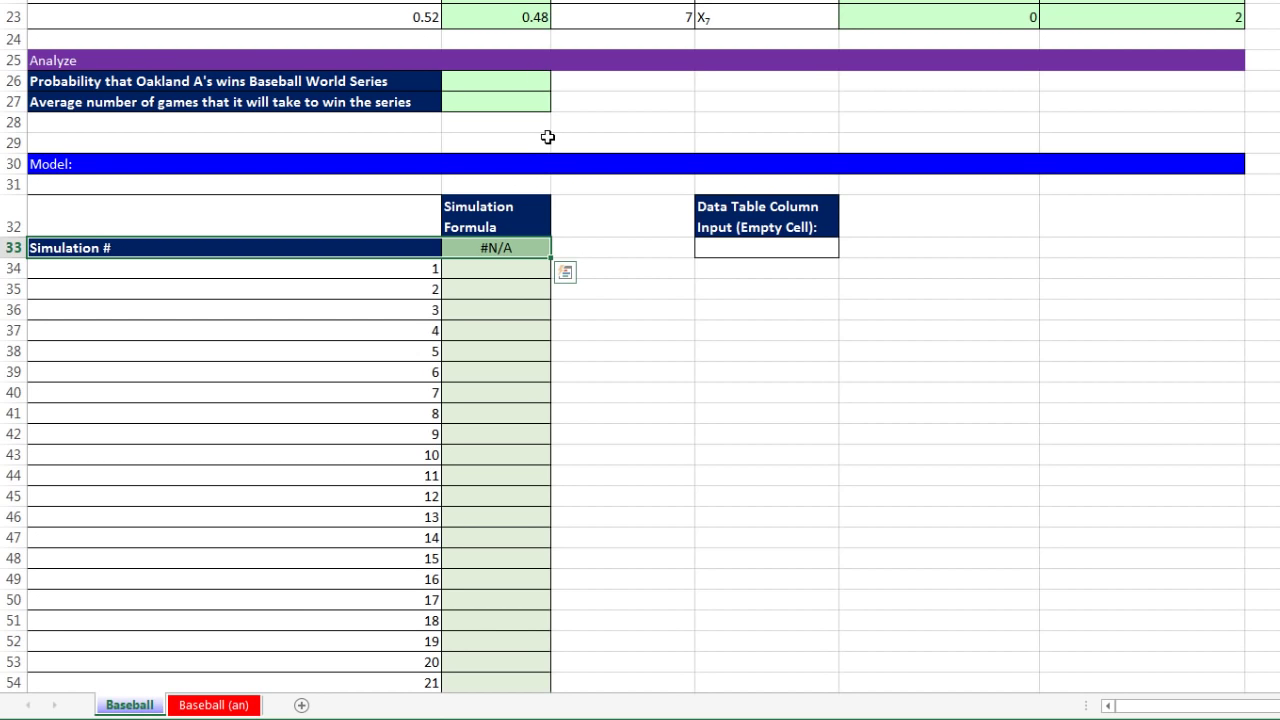
{"action": "key", "text": "ctrl+shift+Down"}
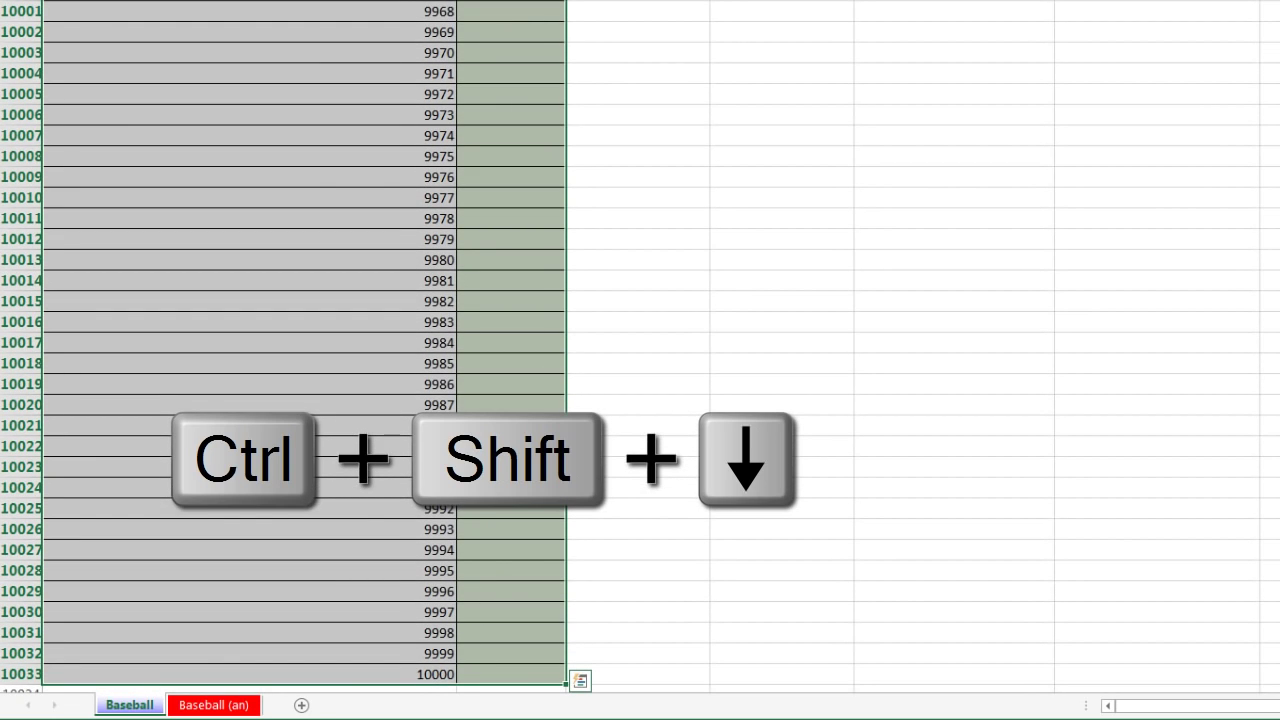
{"action": "key", "text": "ctrl+BackSpace"}
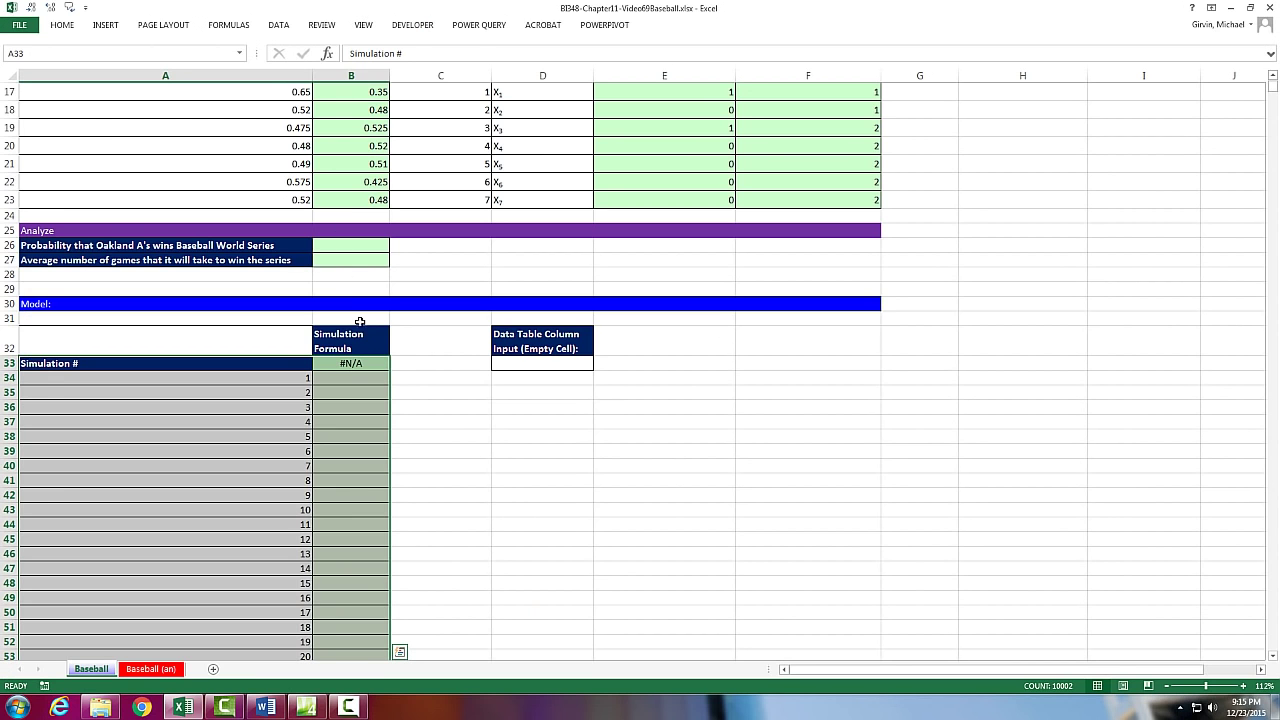
{"action": "left_click", "coordinate": [279, 26]}
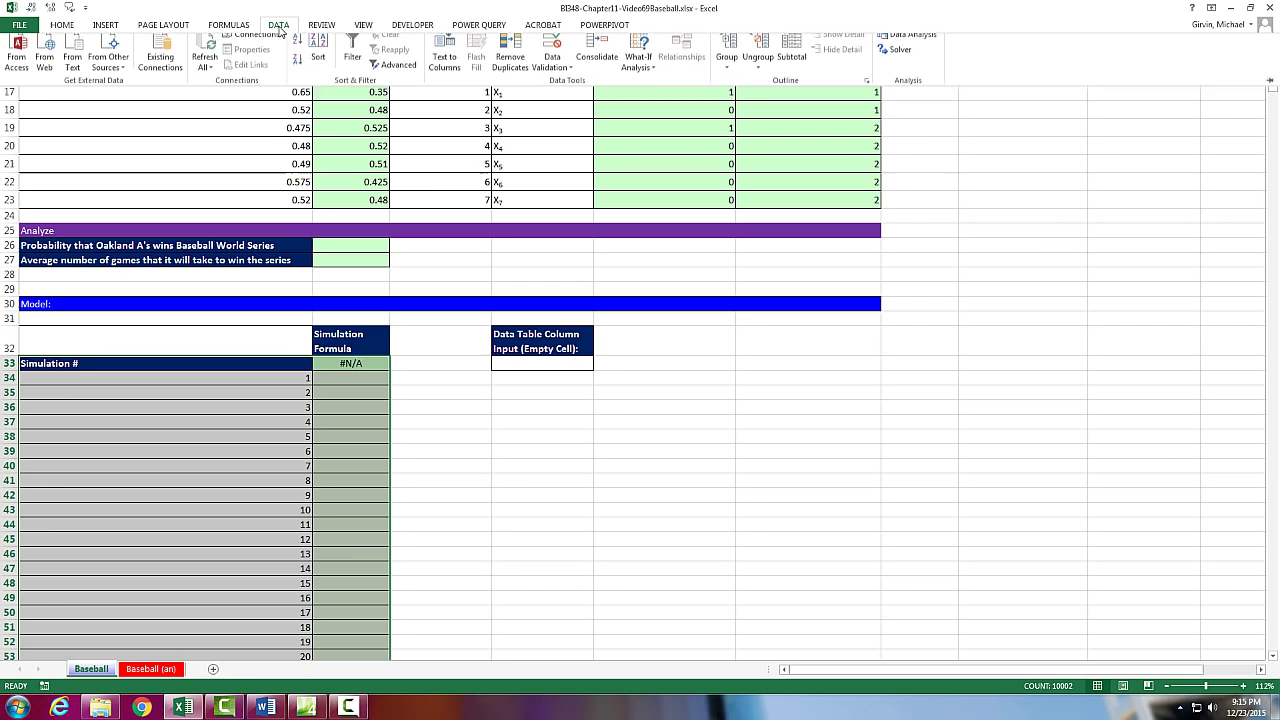
{"action": "left_click", "coordinate": [638, 70]}
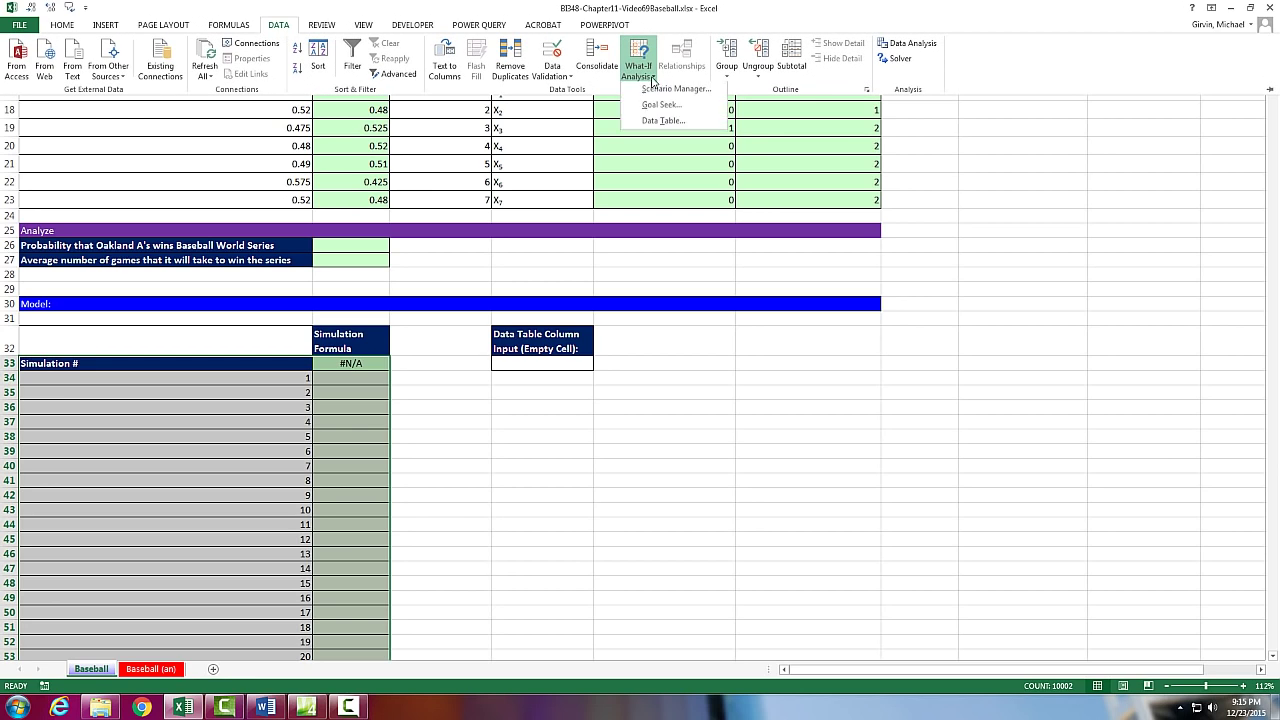
{"action": "left_click", "coordinate": [663, 122]}
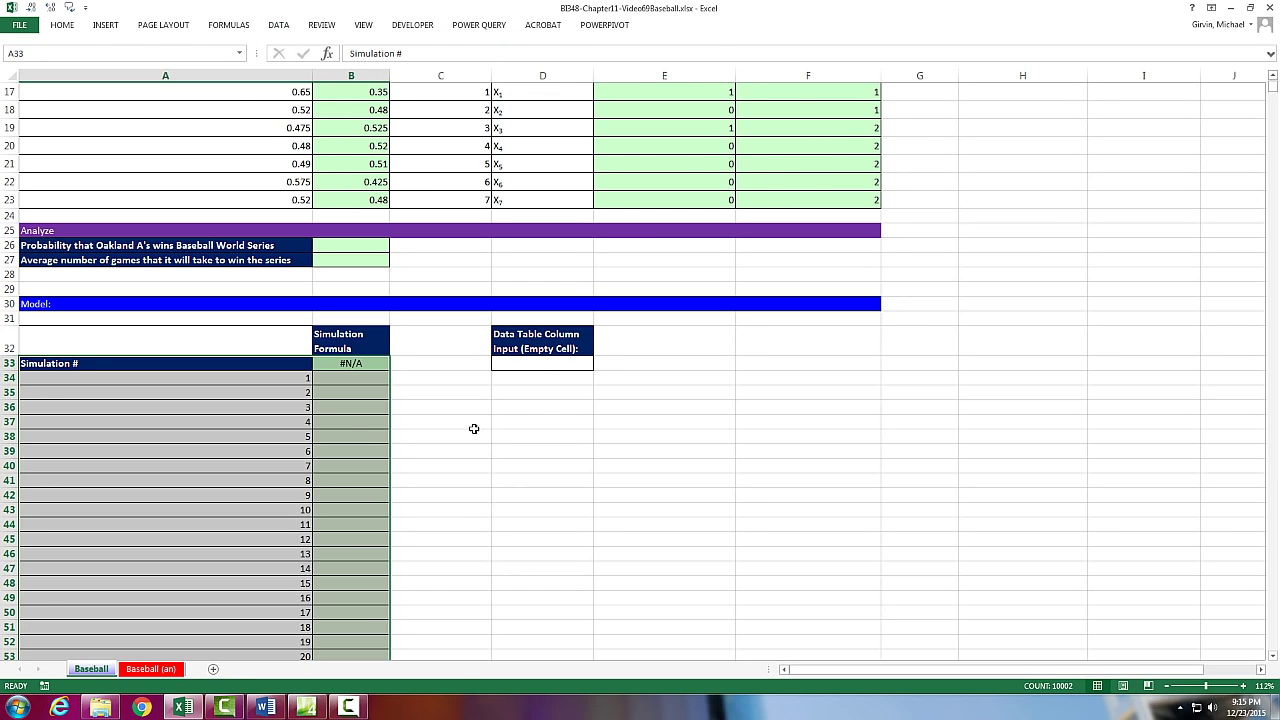
Step: Create a What-If data table over A33:B10033 using the empty cell D33 as the column input cell
{"action": "key", "text": "alt"}
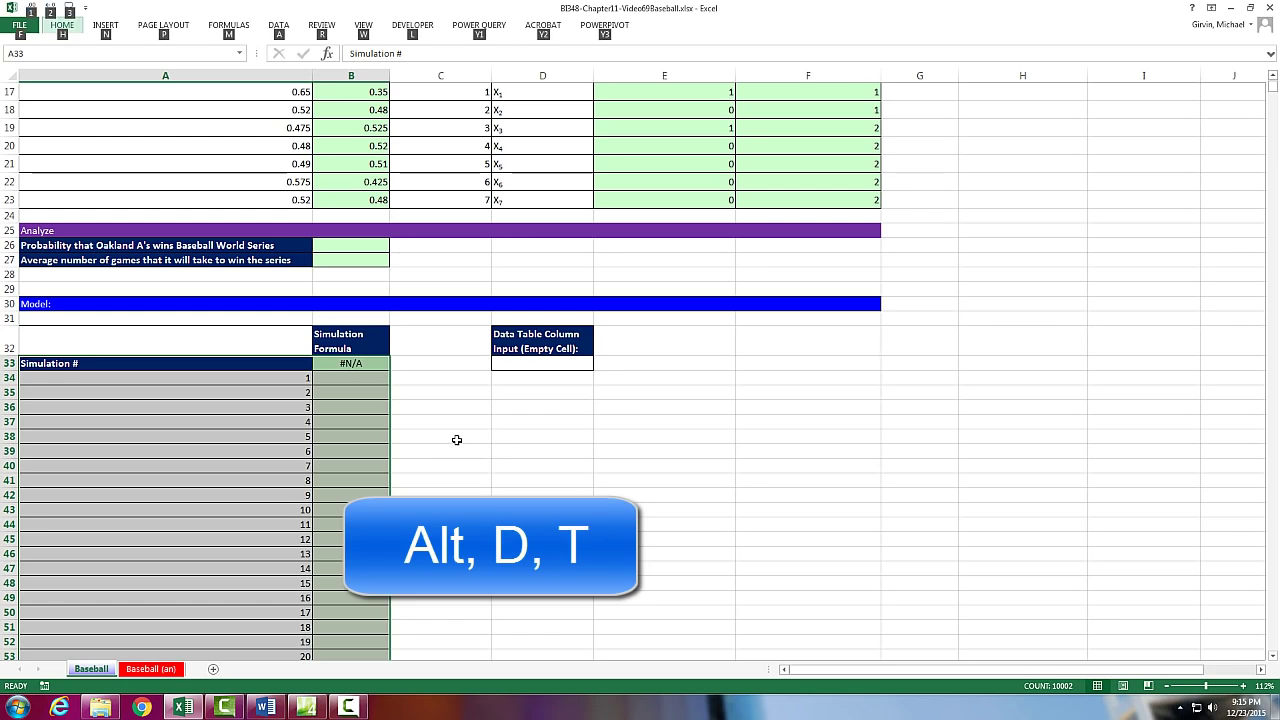
{"action": "key", "text": "d"}
{"action": "key", "text": "t"}
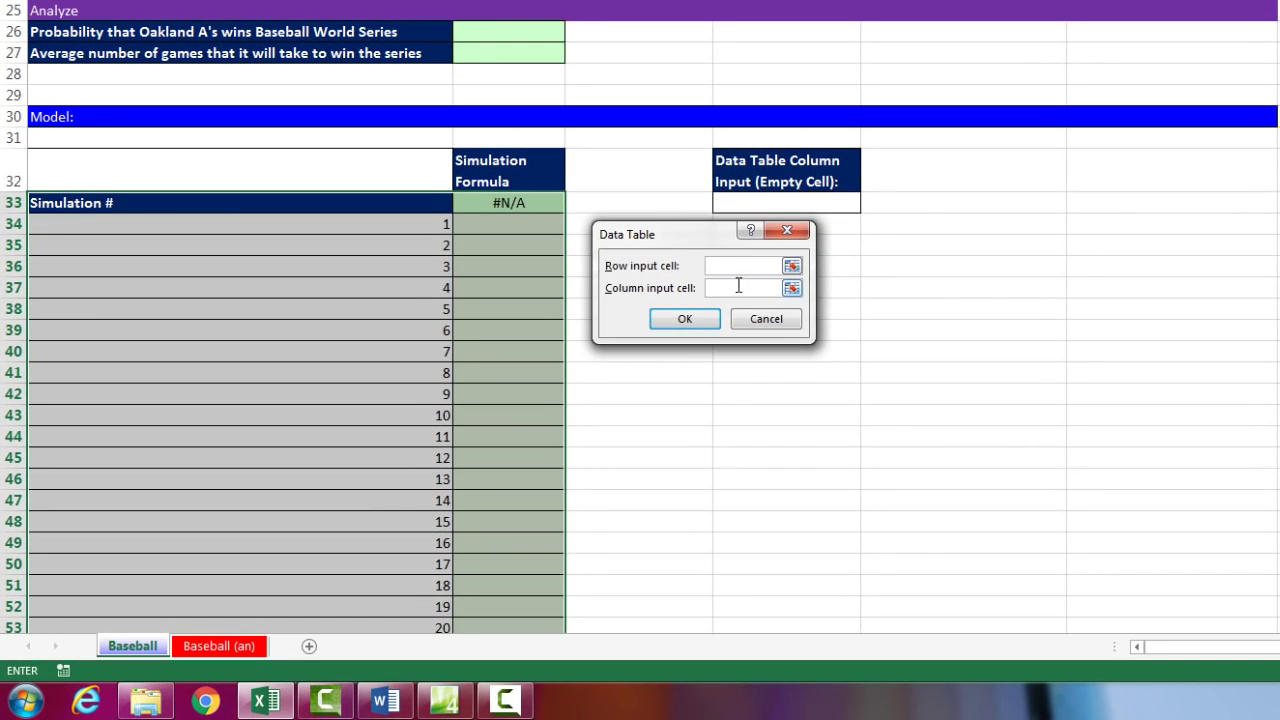
{"action": "left_click", "coordinate": [741, 289]}
{"action": "left_click", "coordinate": [781, 203]}
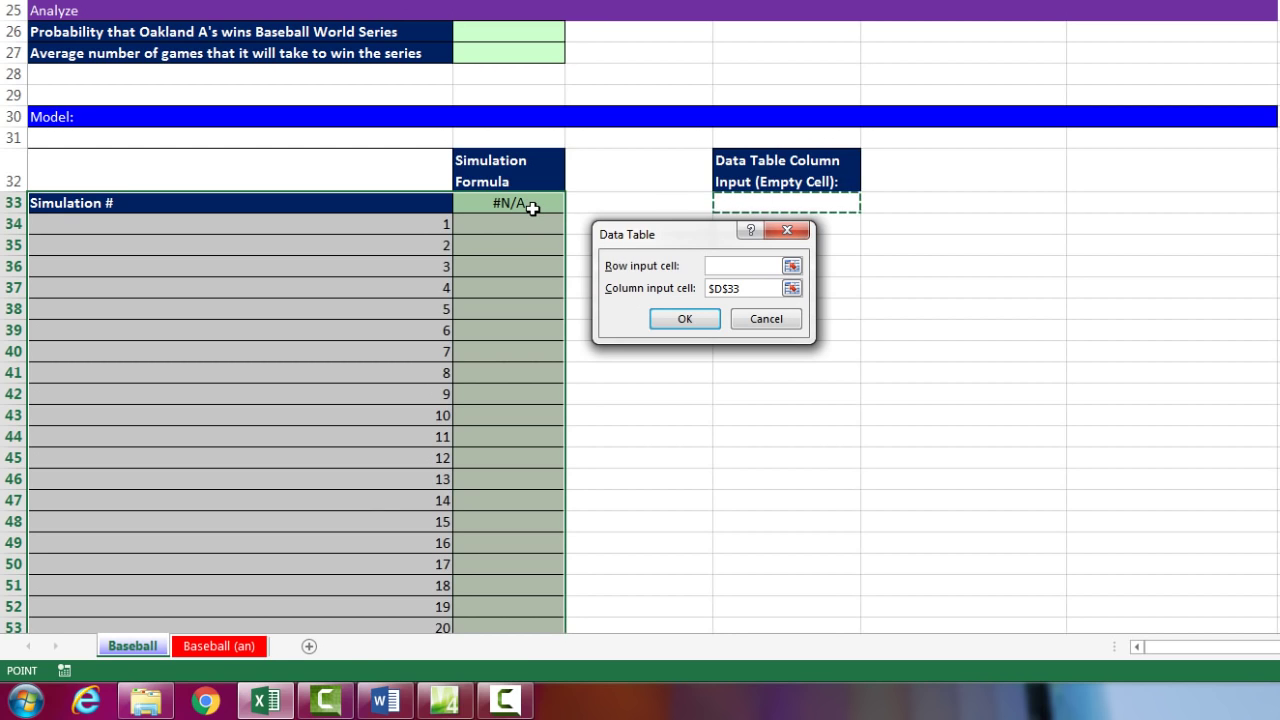
{"action": "left_click", "coordinate": [680, 328]}
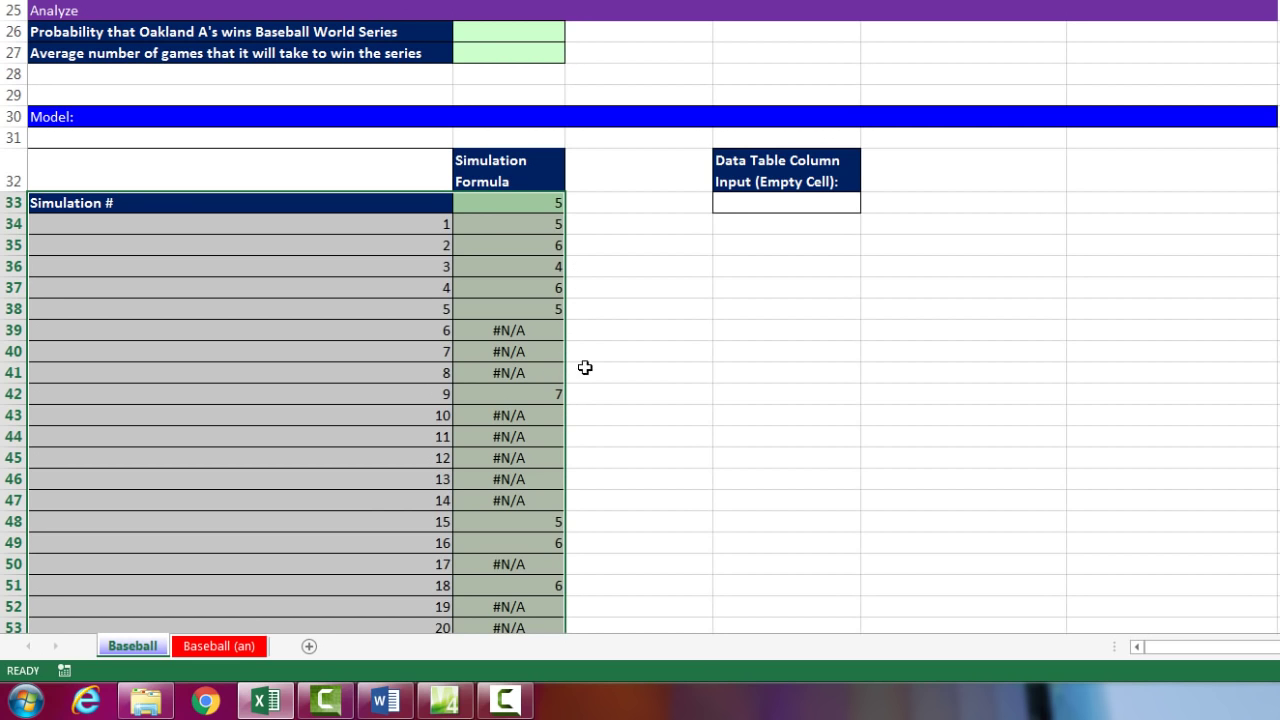
Step: Begin the A's win probability formula in B26 by counting the numeric simulation results with COUNT(B34:B10033)
{"action": "scroll", "coordinate": [663, 380], "scroll_direction": "up", "scroll_amount": 3}
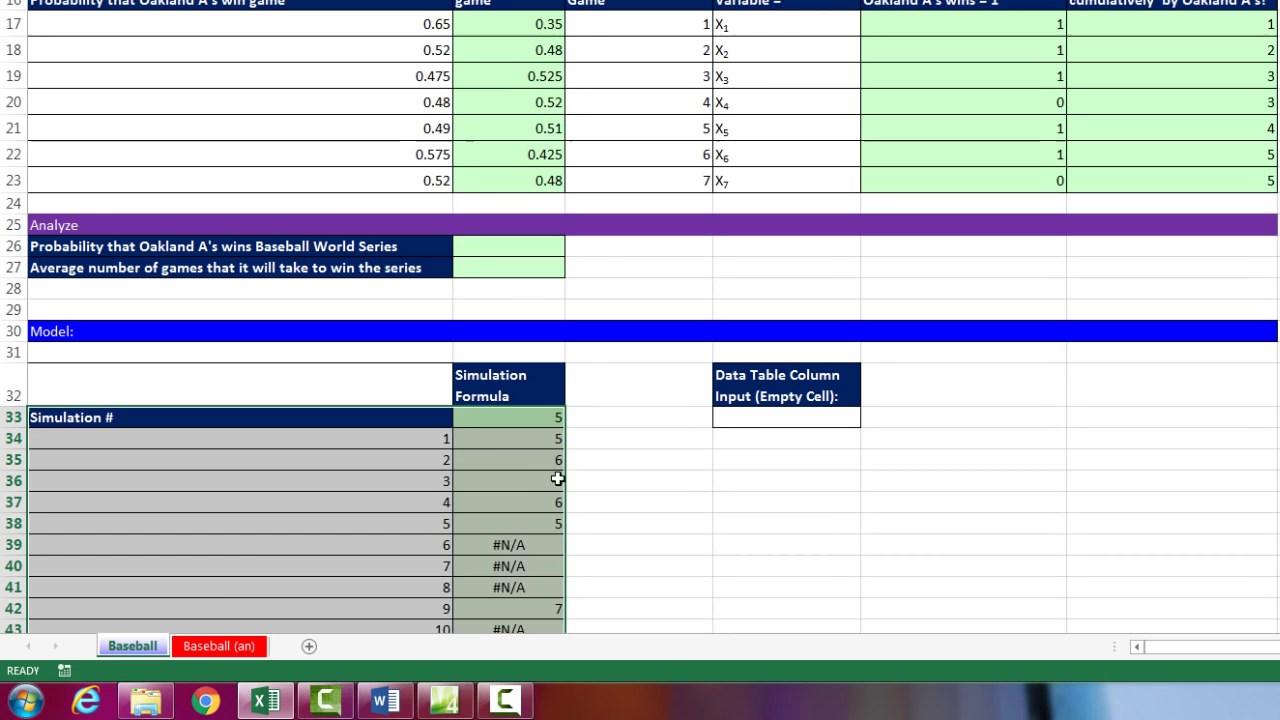
{"action": "left_click", "coordinate": [525, 249]}
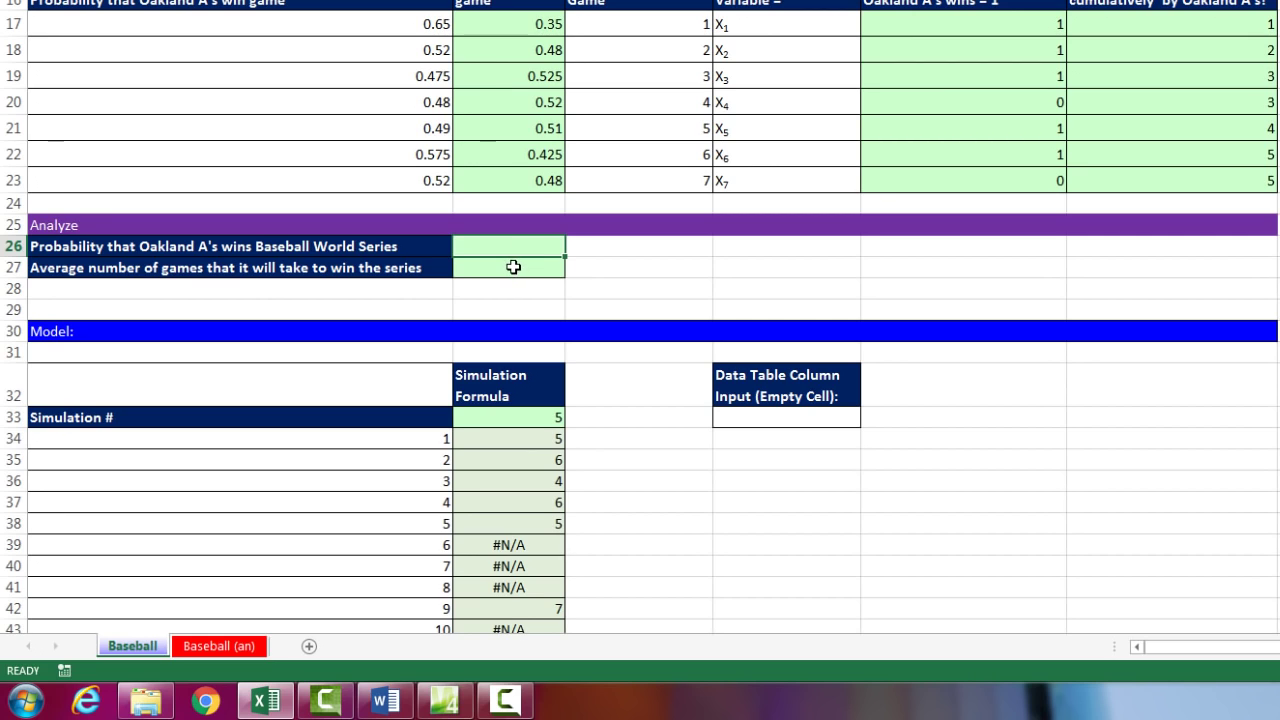
{"action": "left_click", "coordinate": [514, 267]}
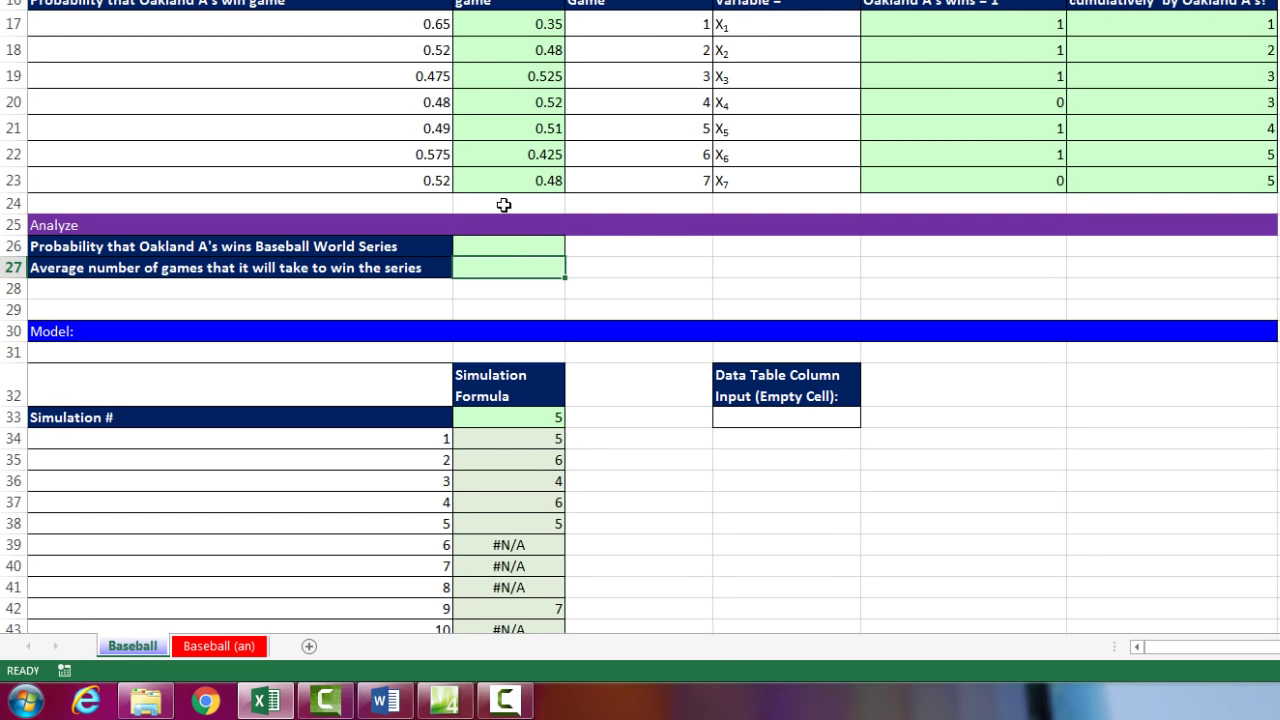
{"action": "left_click", "coordinate": [526, 247]}
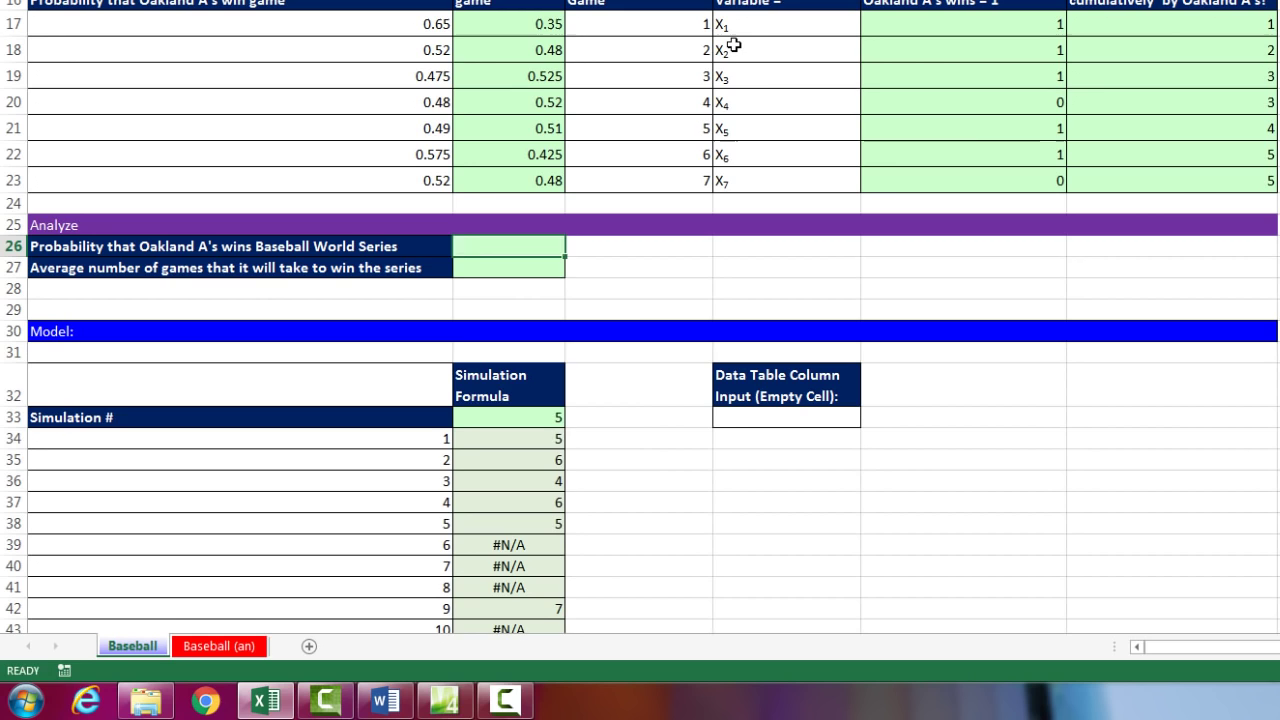
{"action": "type", "text": "=count"}
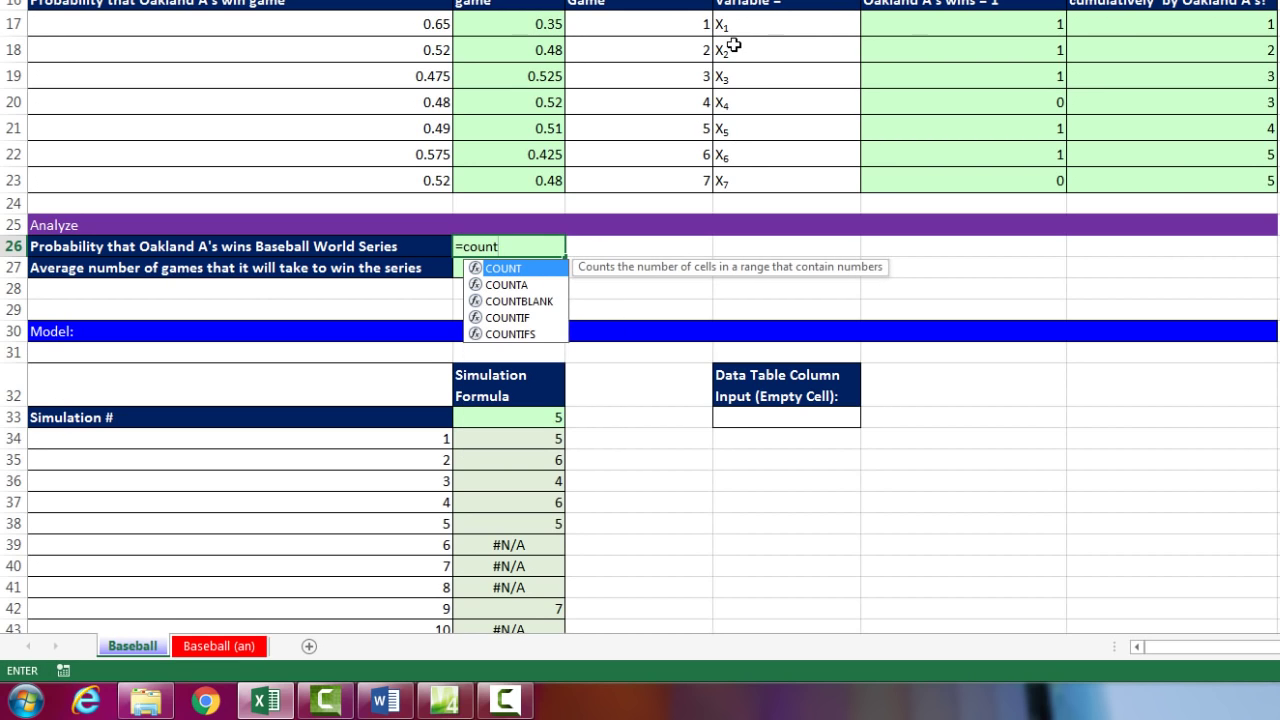
{"action": "key", "text": "Tab"}
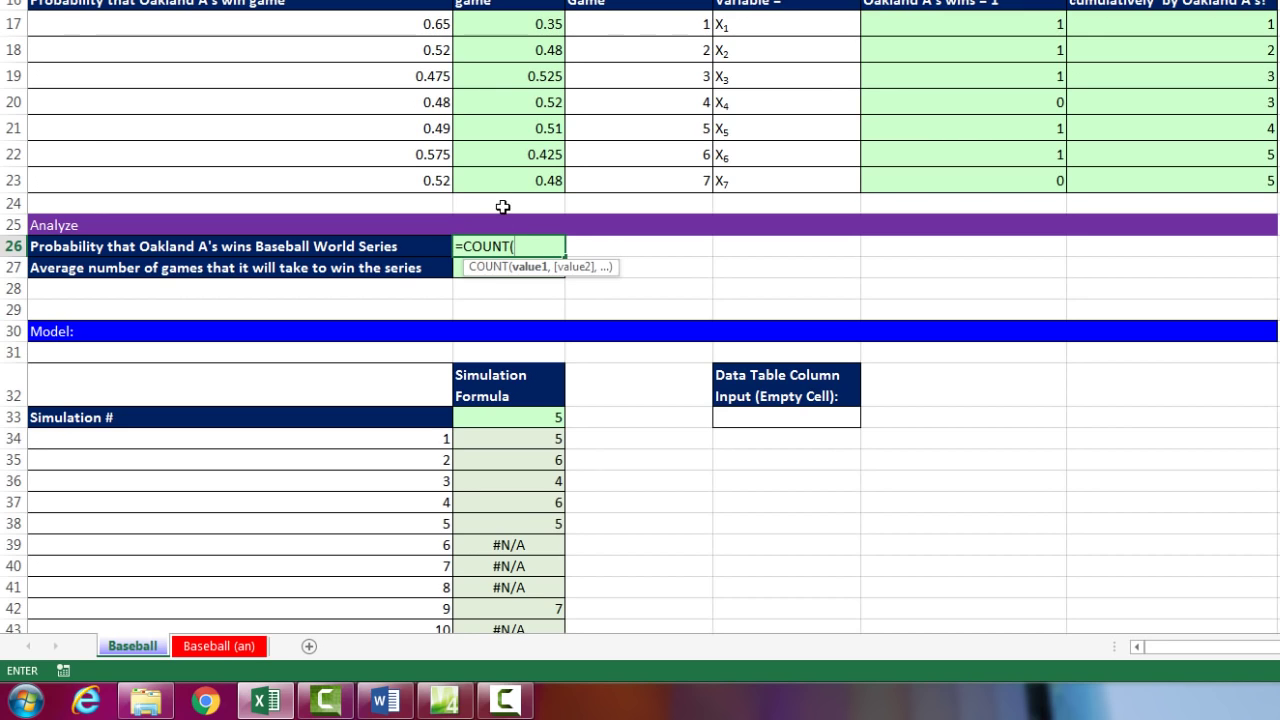
{"action": "left_click", "coordinate": [507, 440]}
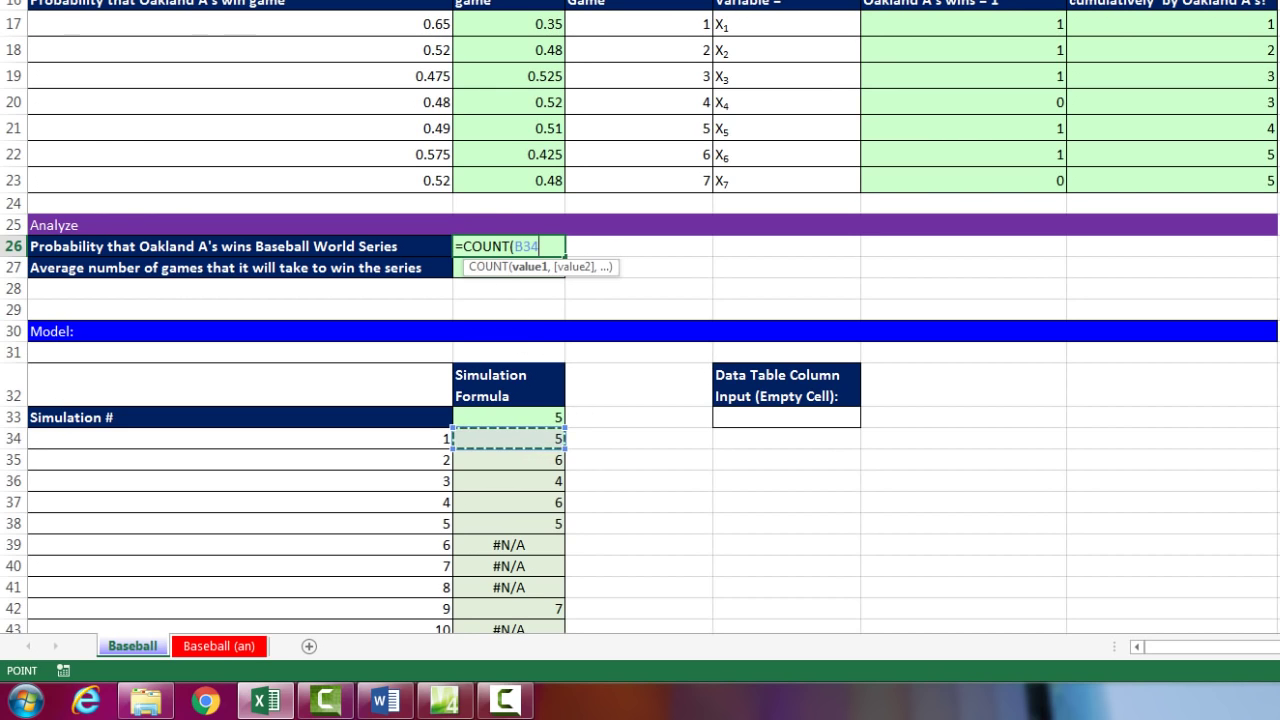
{"action": "key", "text": "ctrl+shift+Down"}
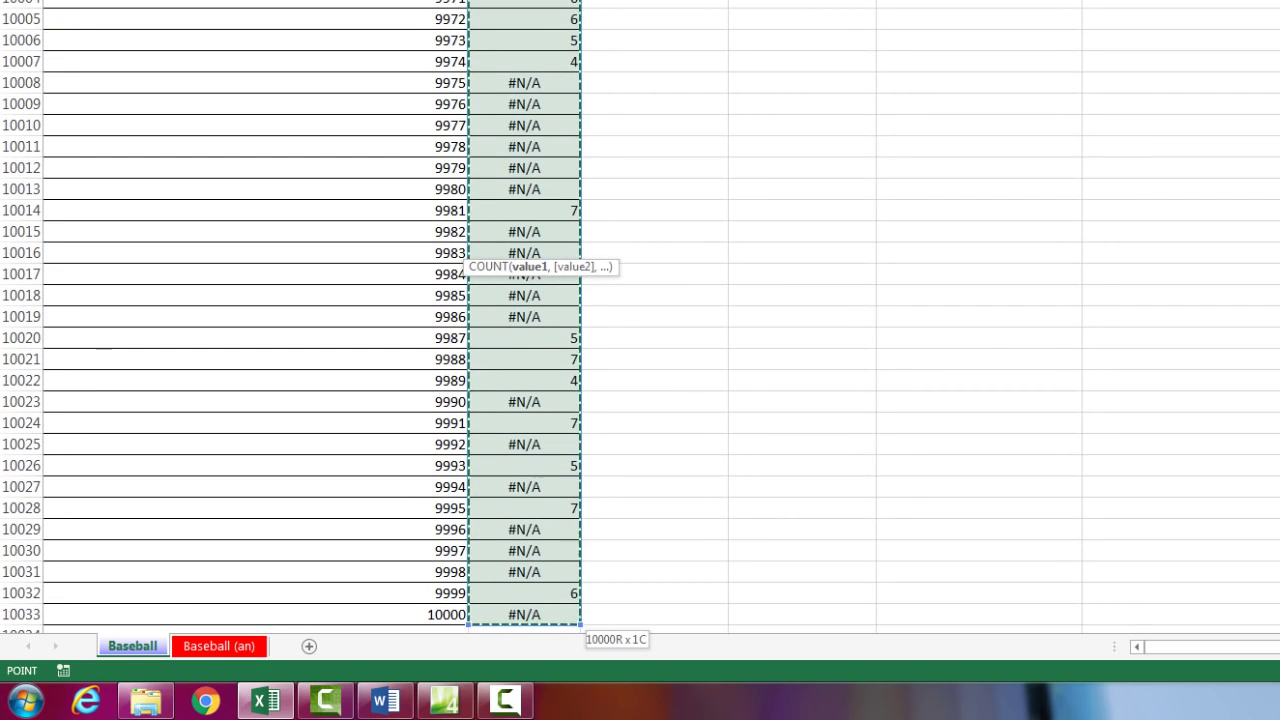
{"action": "scroll", "coordinate": [640, 317], "scroll_direction": "up", "scroll_amount": 7}
{"action": "key", "text": "ctrl+BackSpace"}
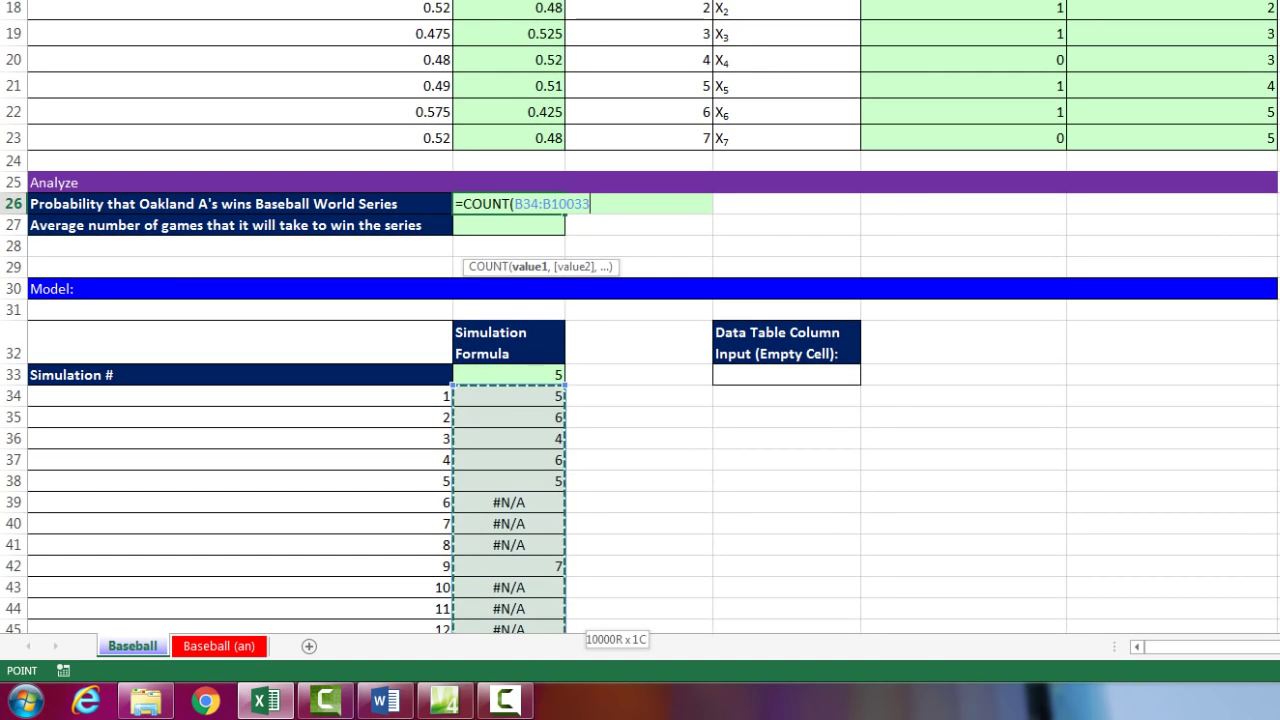
Step: Divide the count in B26 by ROWS(B34:B10033), enter the formula, and recalculate the sheet three times to test the probability
{"action": "type", "text": ")/"}
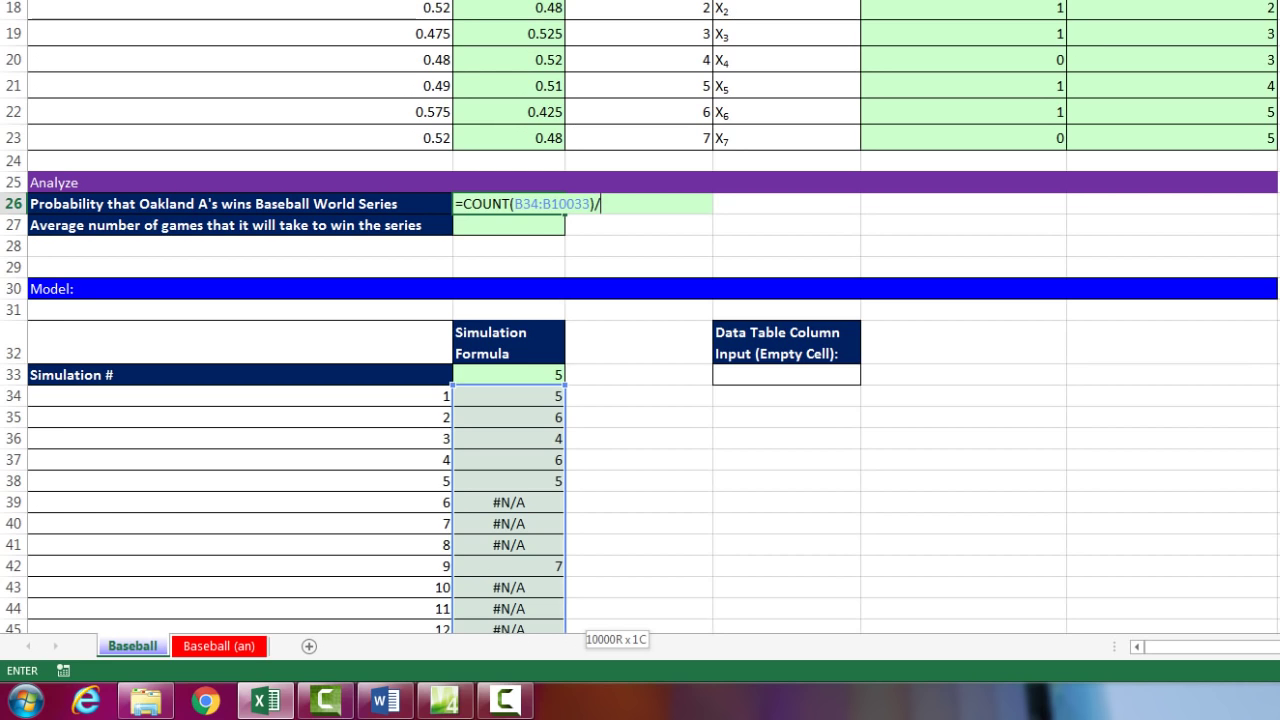
{"action": "type", "text": "rows"}
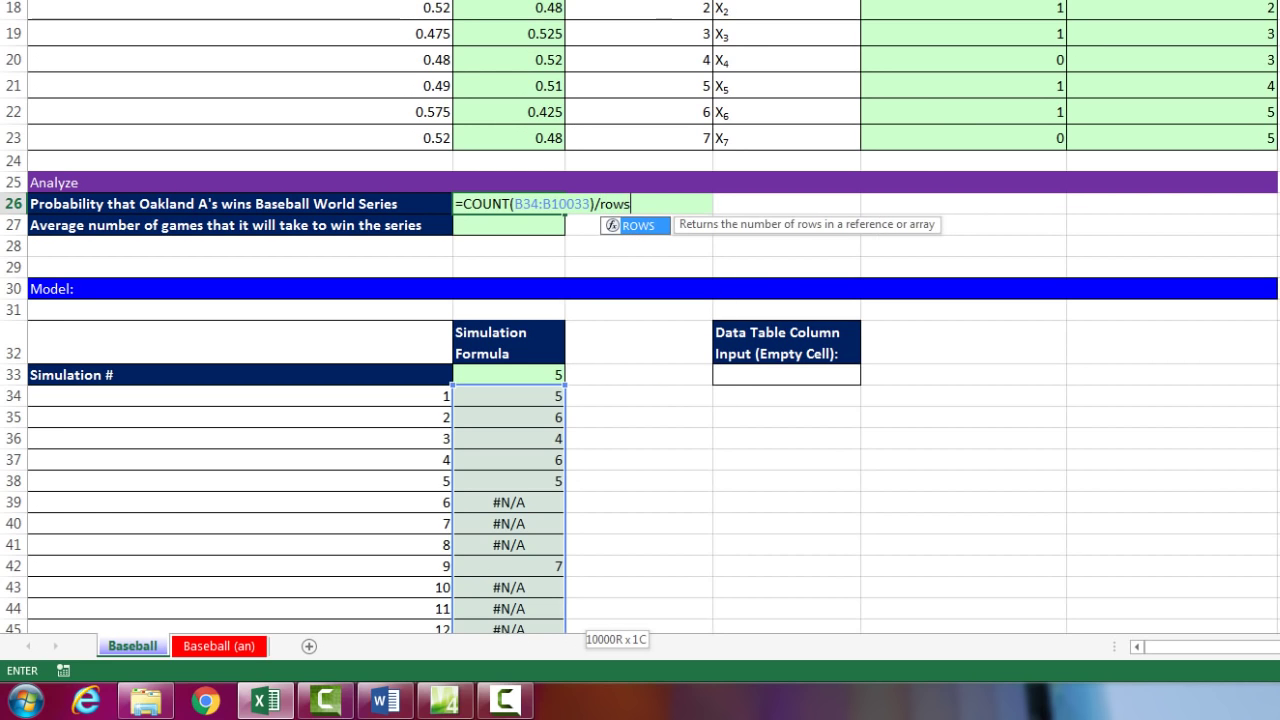
{"action": "key", "text": "Tab"}
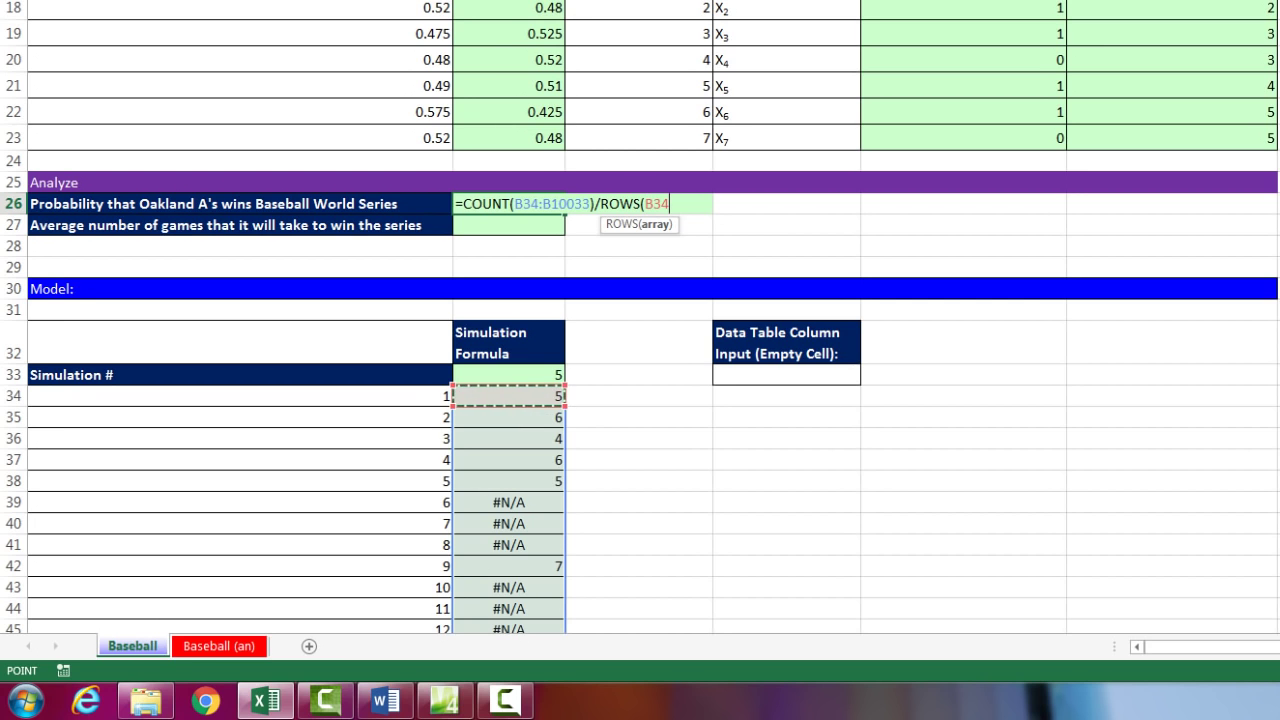
{"action": "key", "text": "ctrl+shift+Down"}
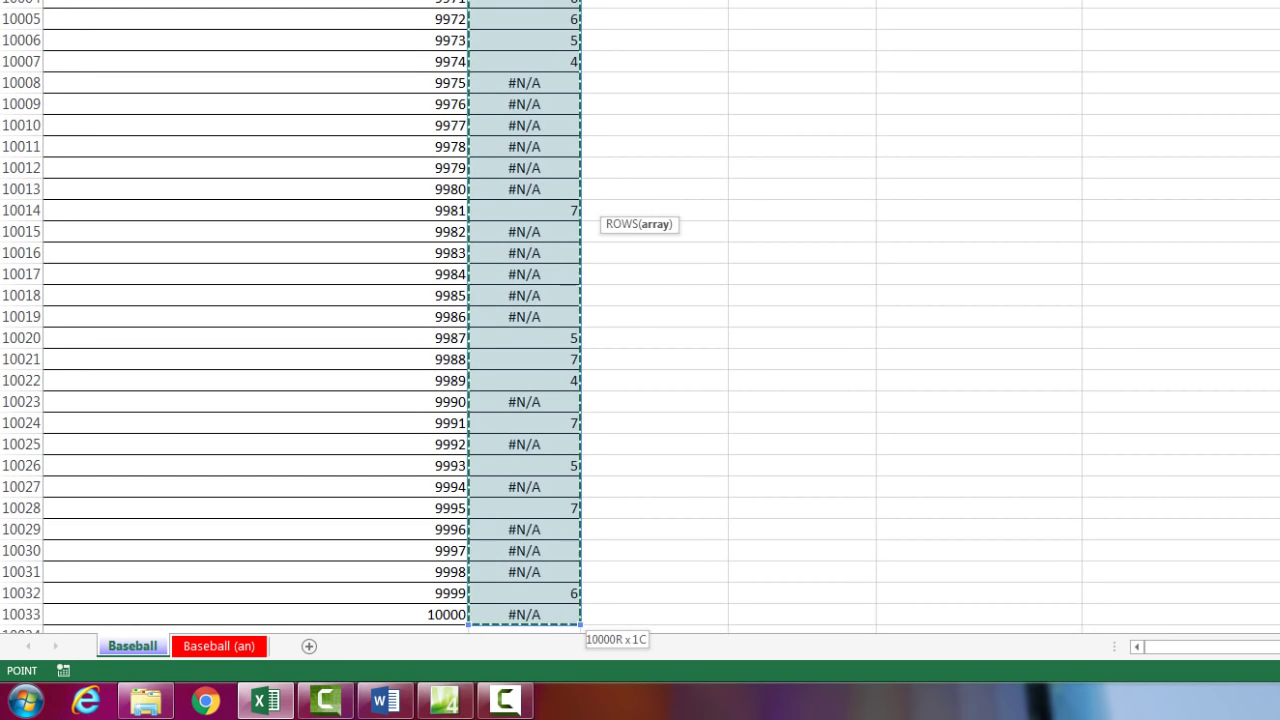
{"action": "scroll", "coordinate": [640, 320], "scroll_direction": "up", "scroll_amount": 9}
{"action": "key", "text": "ctrl+BackSpace"}
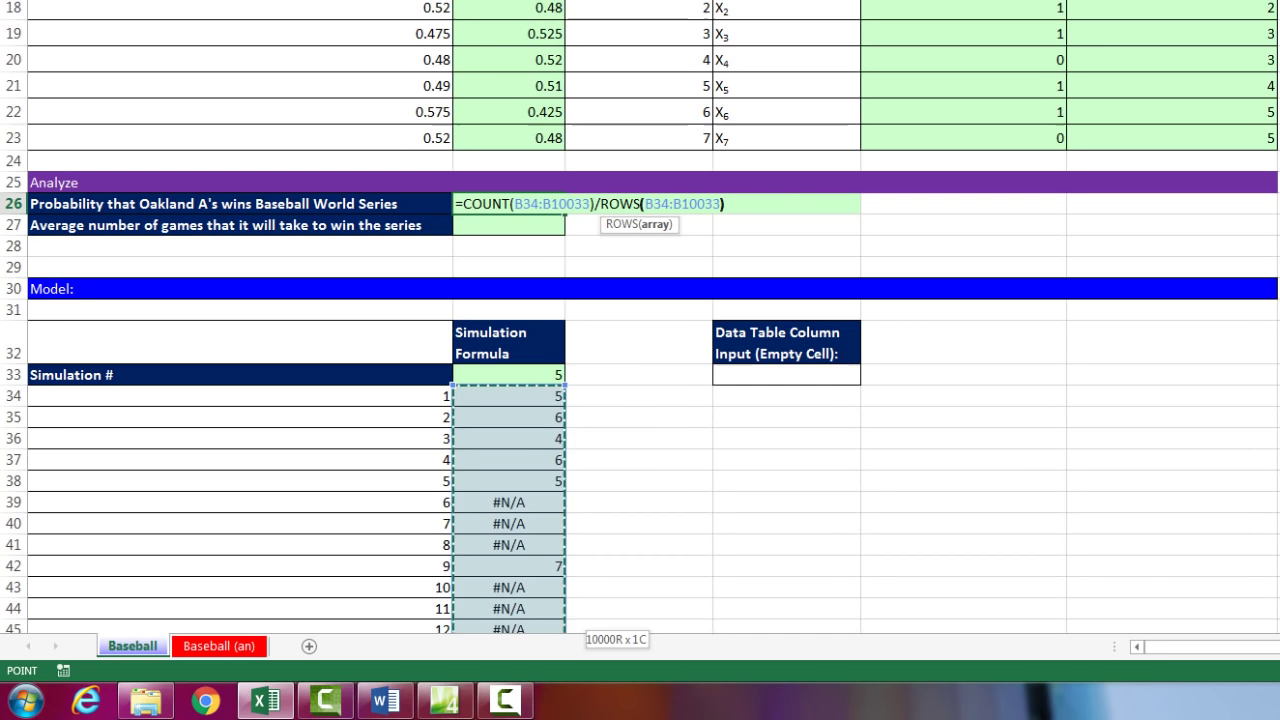
{"action": "type", "text": ")"}
{"action": "key", "text": "ctrl+Return"}
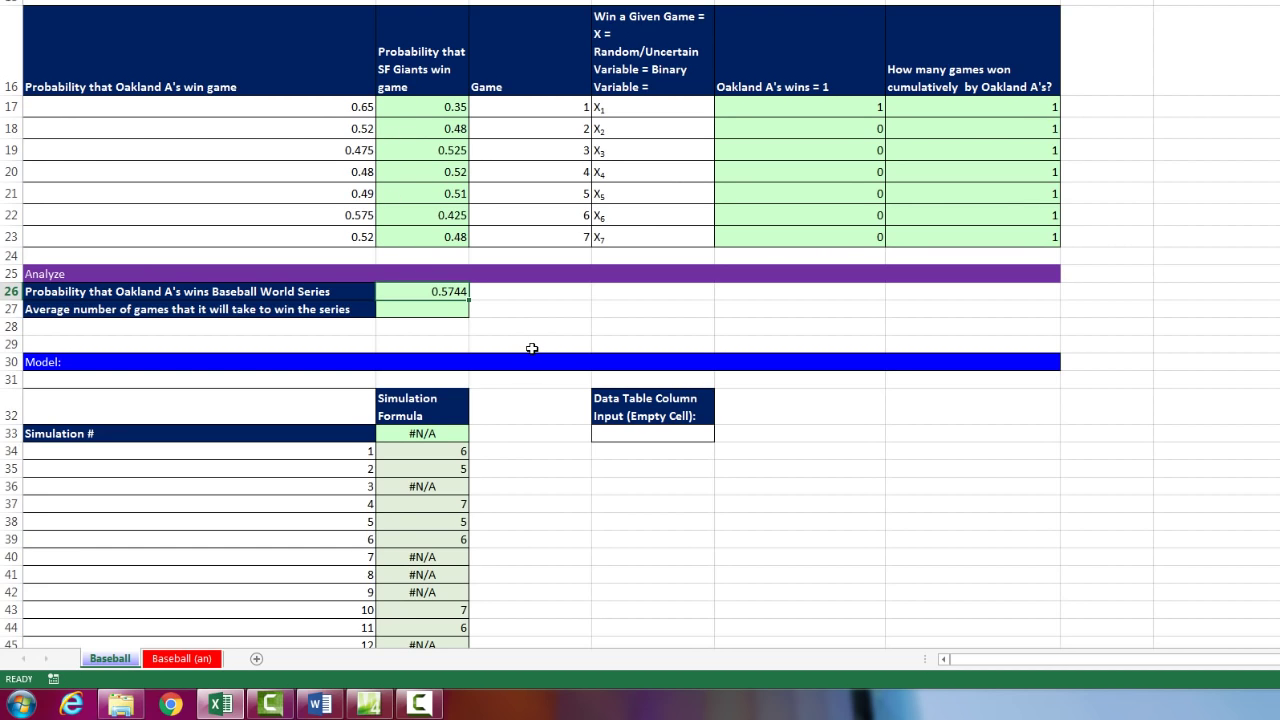
{"action": "key", "text": "F9"}
{"action": "key", "text": "F9"}
{"action": "key", "text": "F9"}
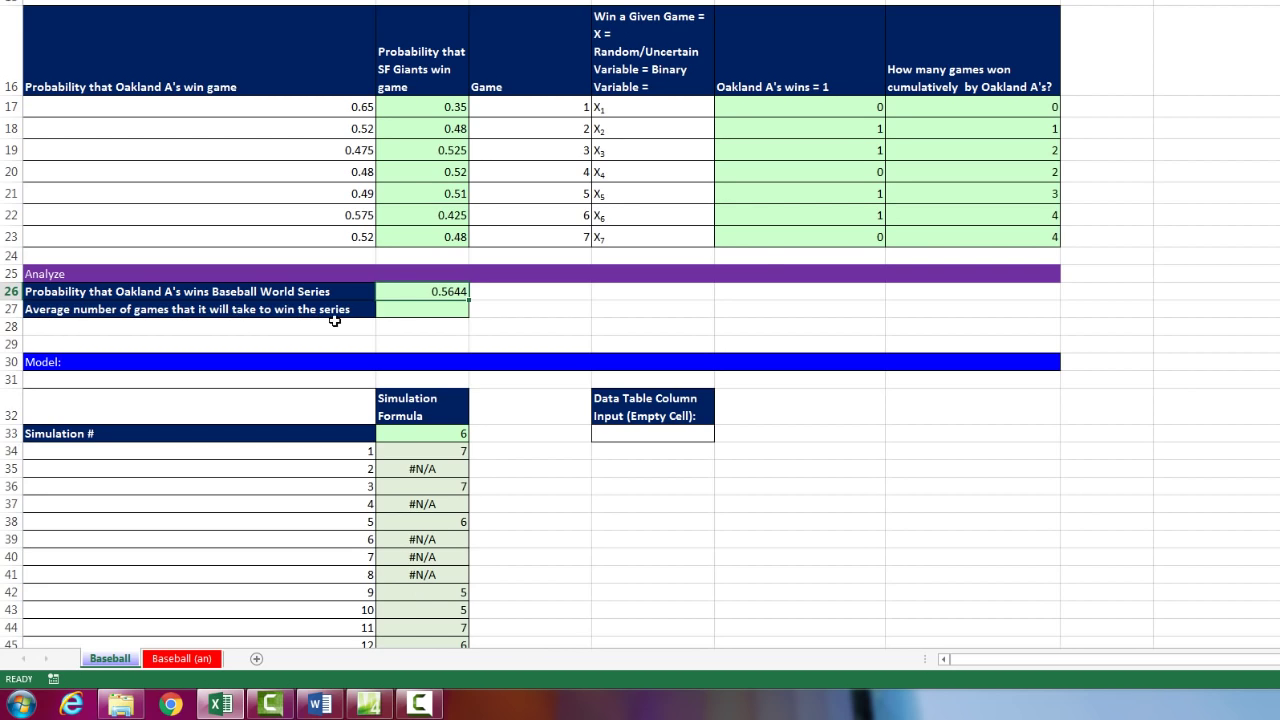
Step: Begin the average series length formula in B27 with AGGREGATE, using function 1 (AVERAGE) and option 6 (Ignore error values)
{"action": "left_click", "coordinate": [415, 311]}
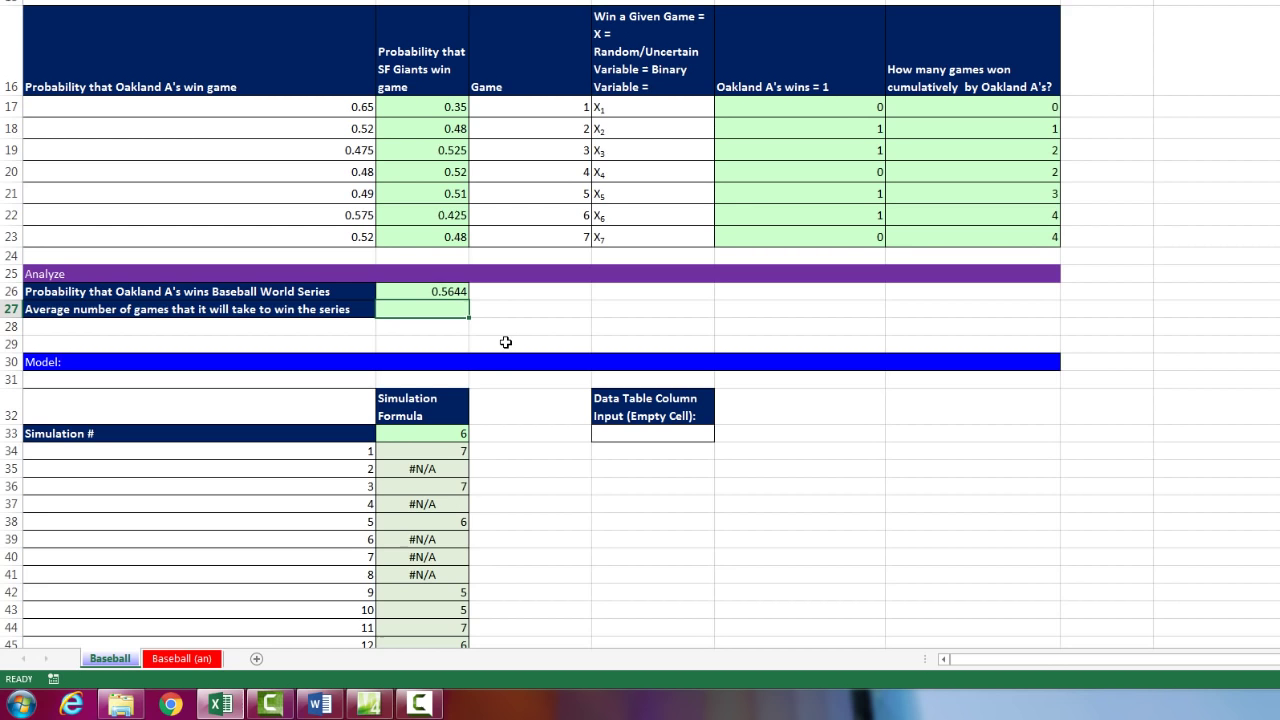
{"action": "type", "text": "=a"}
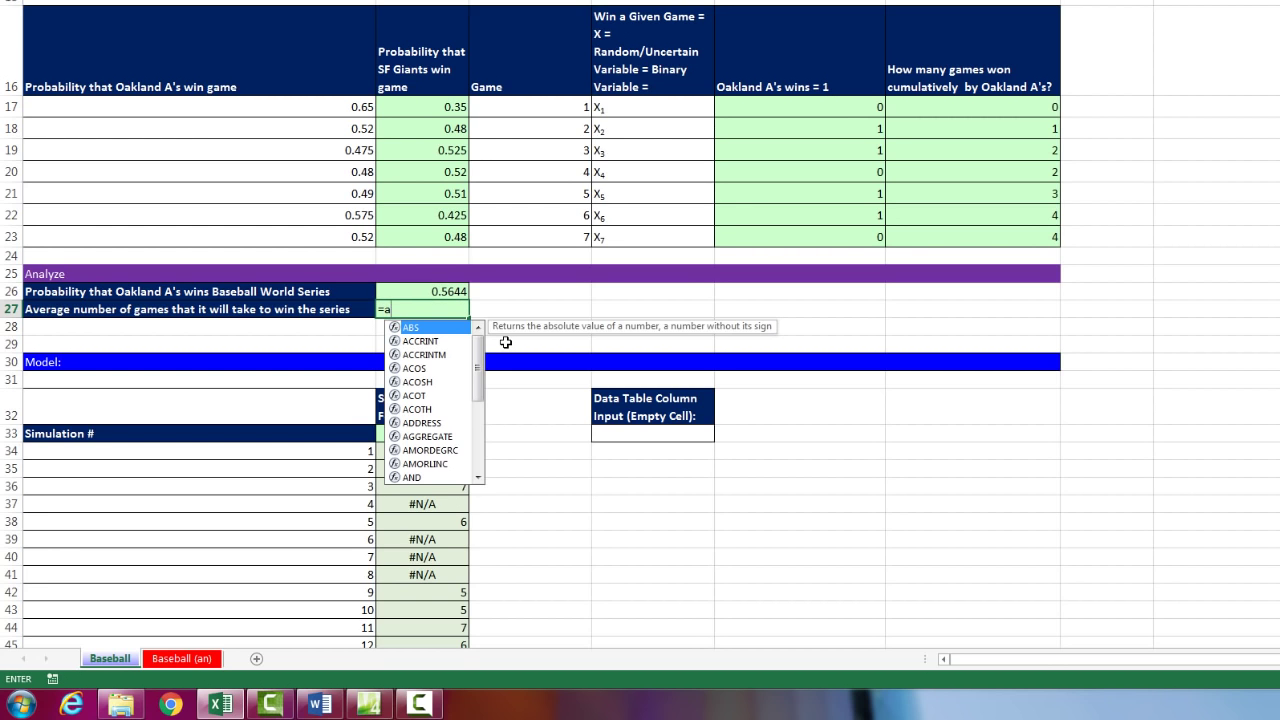
{"action": "type", "text": "gg"}
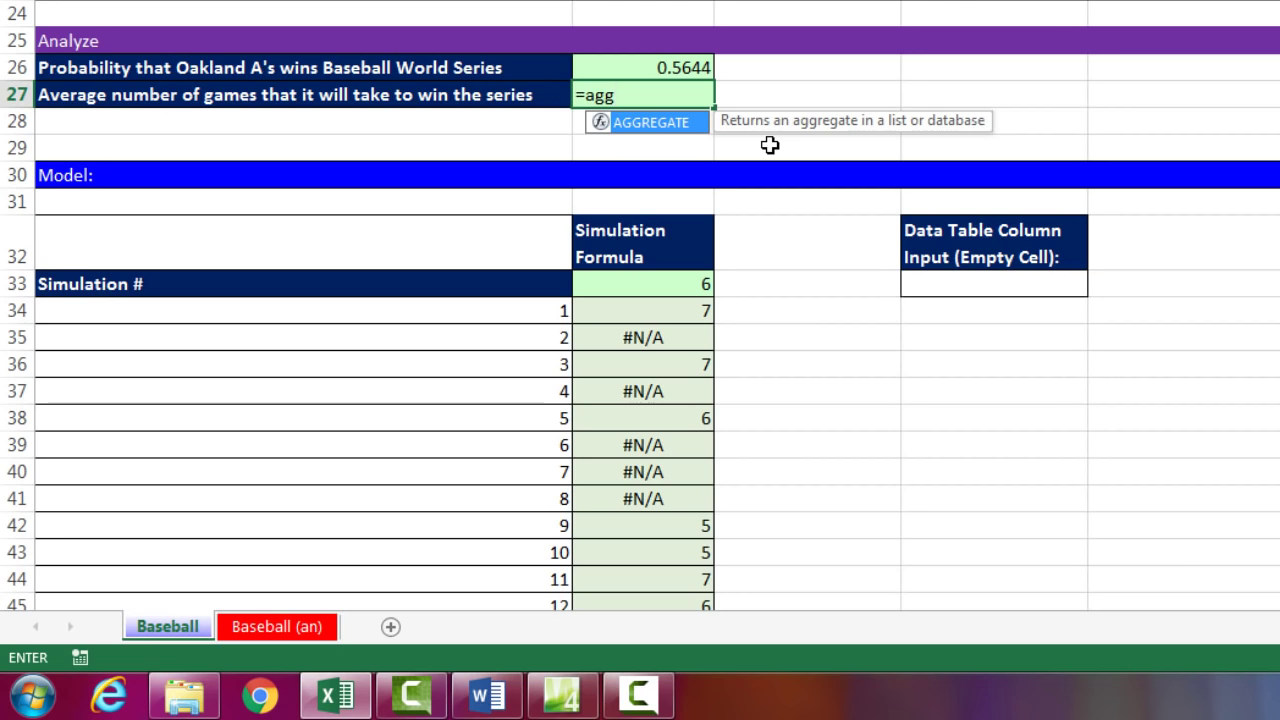
{"action": "key", "text": "Tab"}
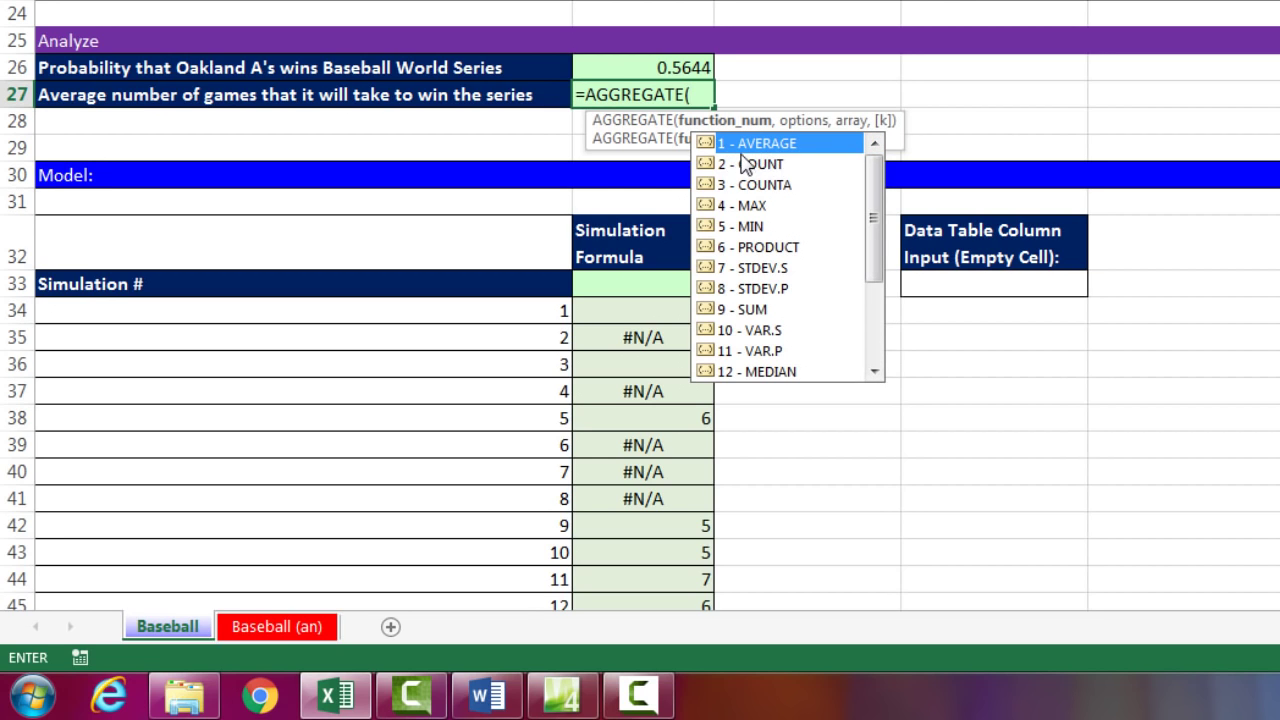
{"action": "type", "text": "1,"}
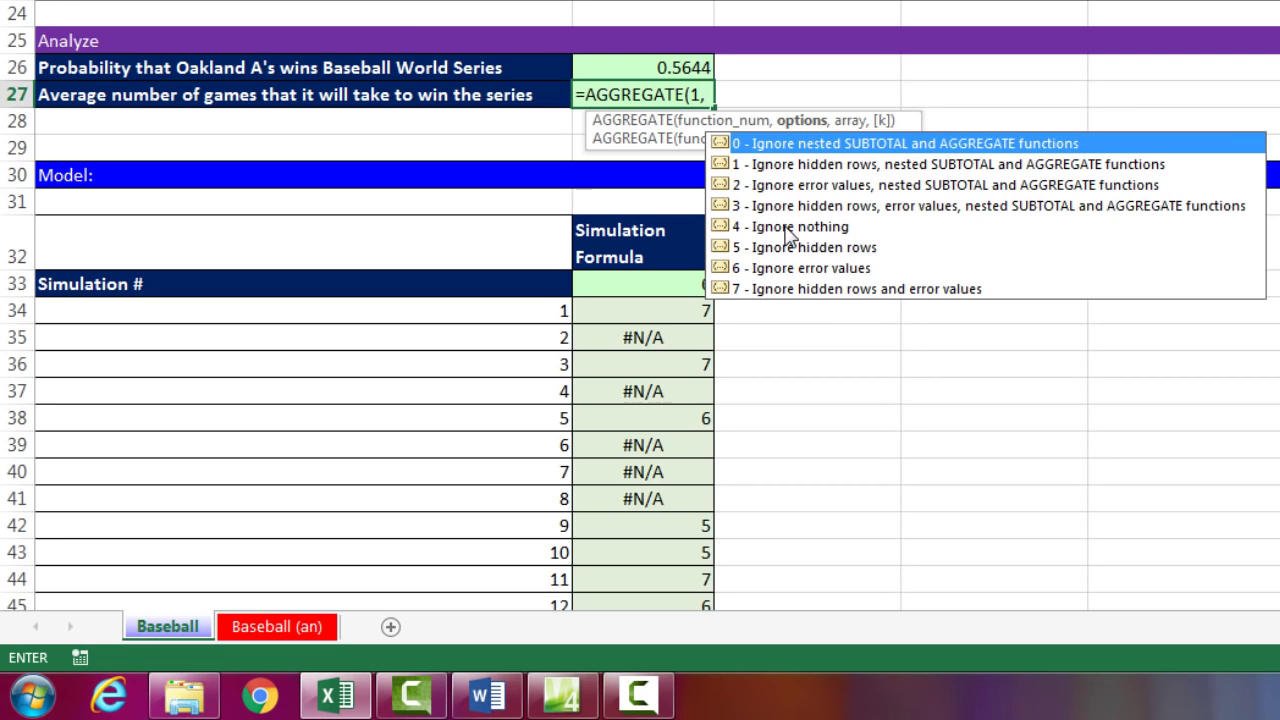
{"action": "double_click", "coordinate": [770, 276]}
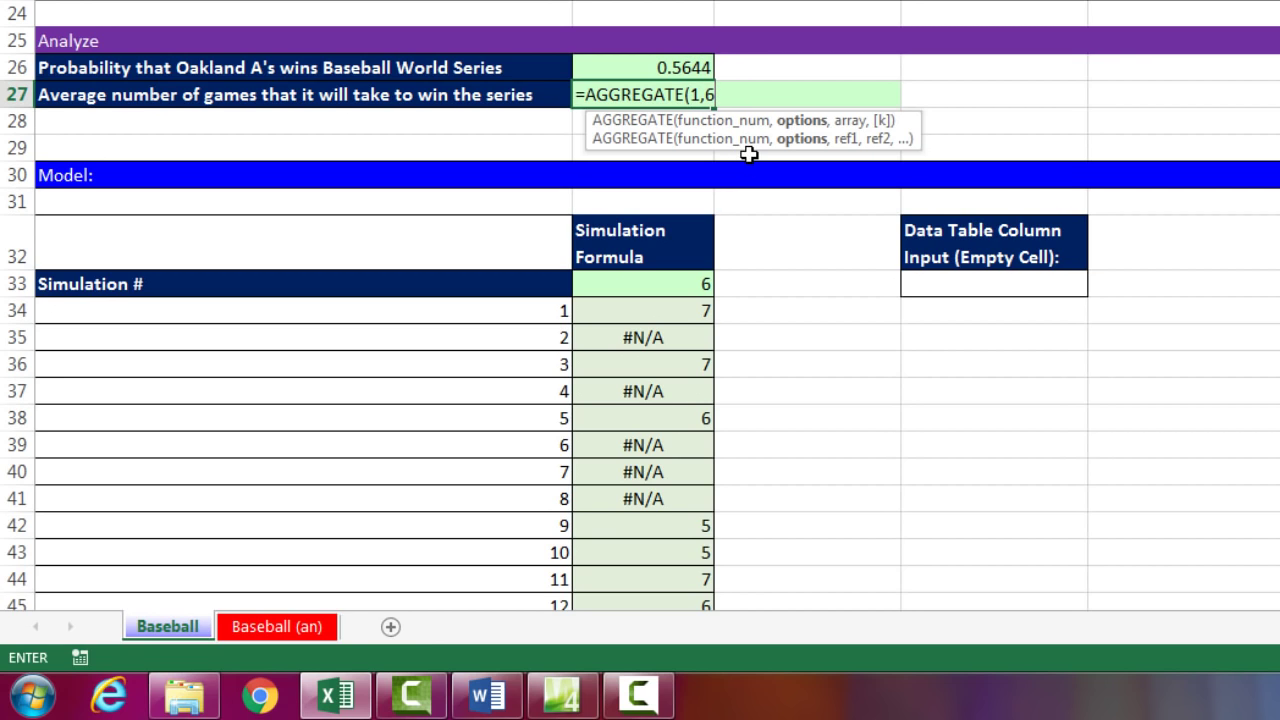
{"action": "type", "text": ","}
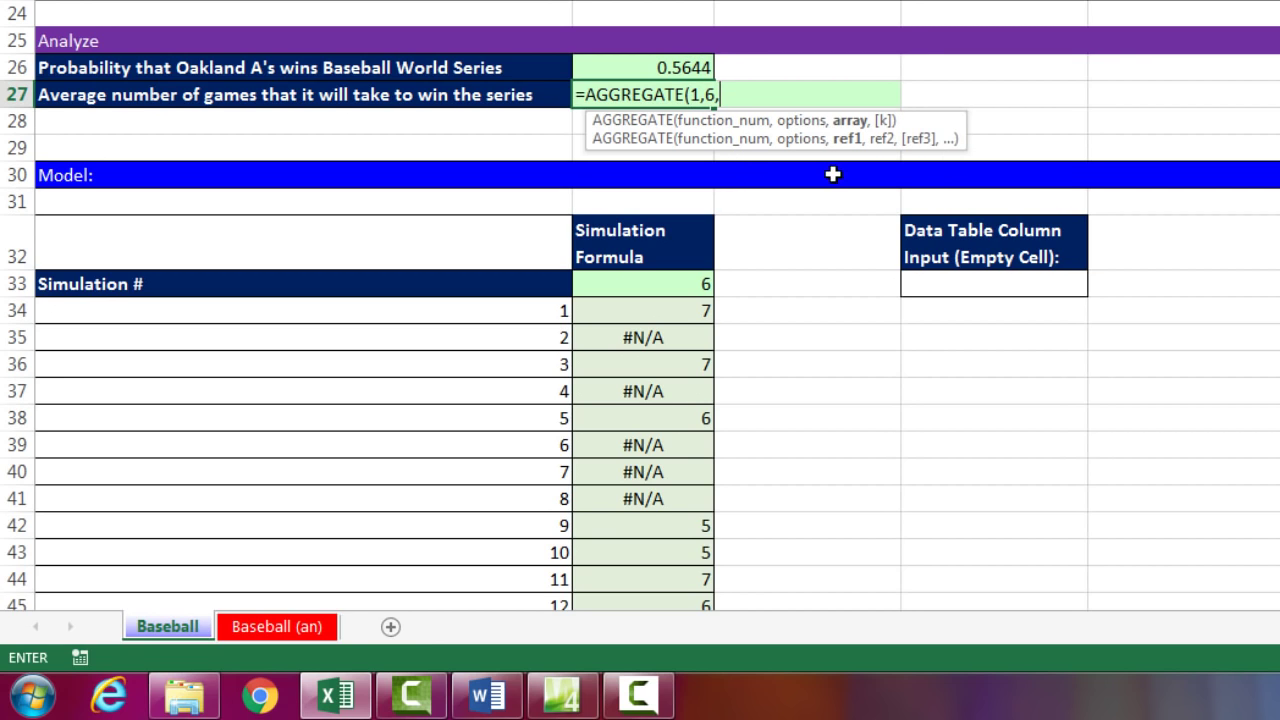
Step: Supply the simulation results B34:B10033 as the AGGREGATE array in B27 and enter the completed formula
{"action": "left_click", "coordinate": [675, 311]}
{"action": "key", "text": "ctrl+shift+Down"}
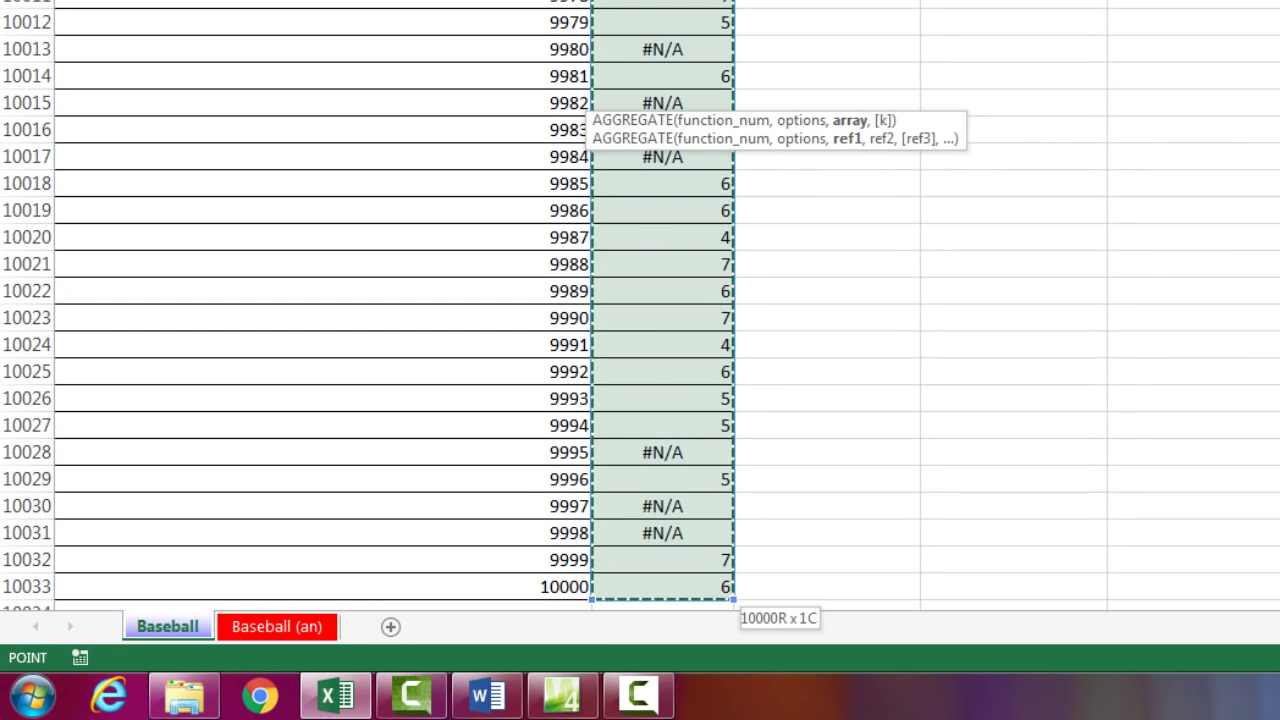
{"action": "key", "text": "ctrl+BackSpace"}
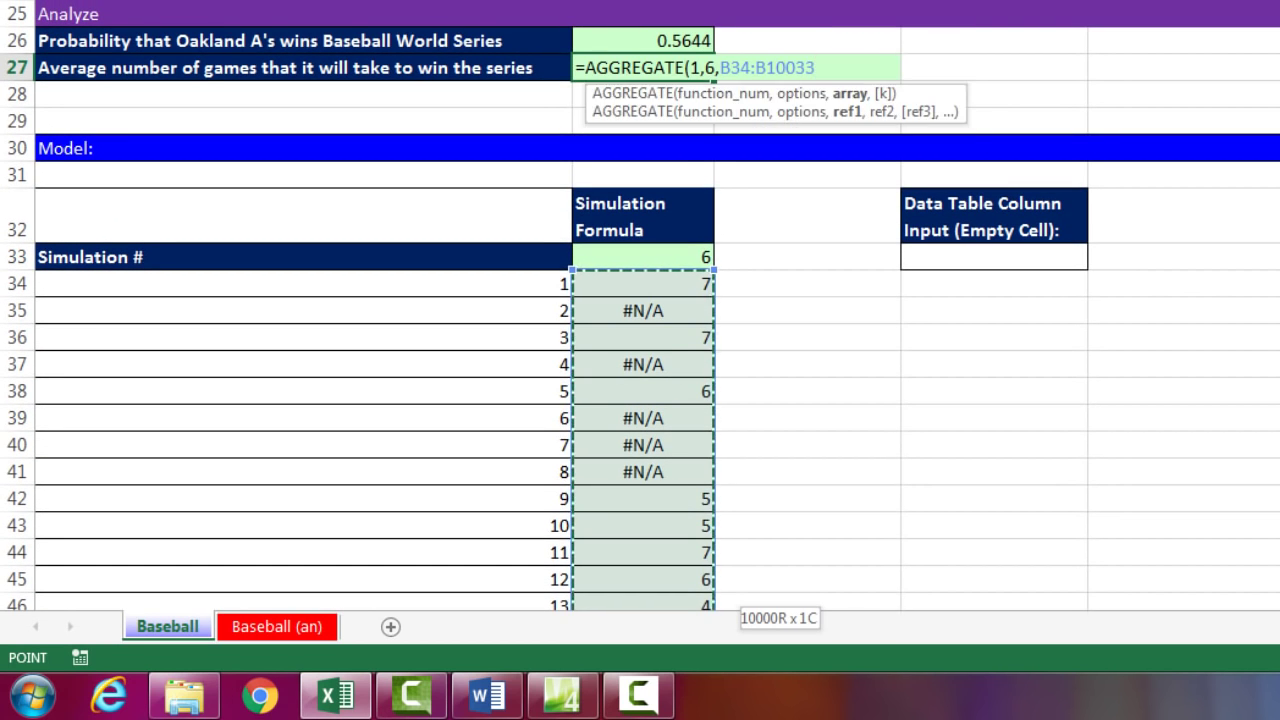
{"action": "type", "text": ")"}
{"action": "key", "text": "Return"}
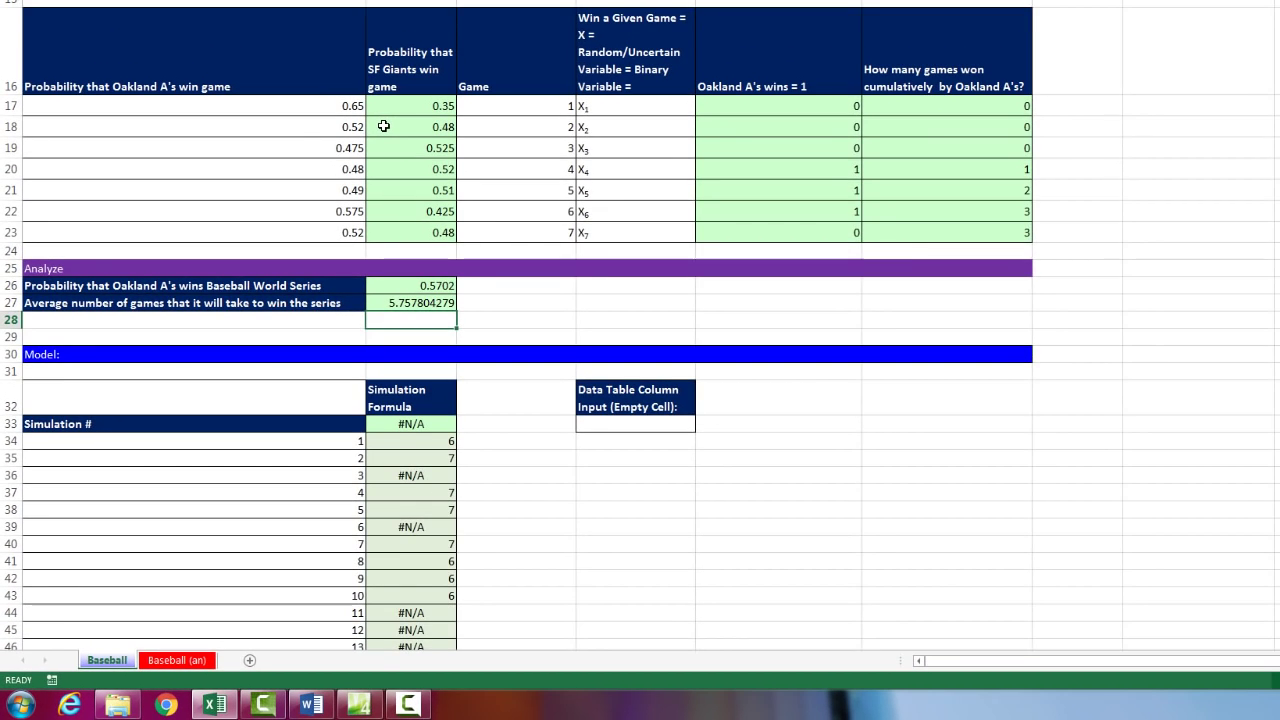
Step: Recalculate the sheet twice and review the A's win probability in B26 and the average number of games in B27
{"action": "key", "text": "F9"}
{"action": "key", "text": "F9"}
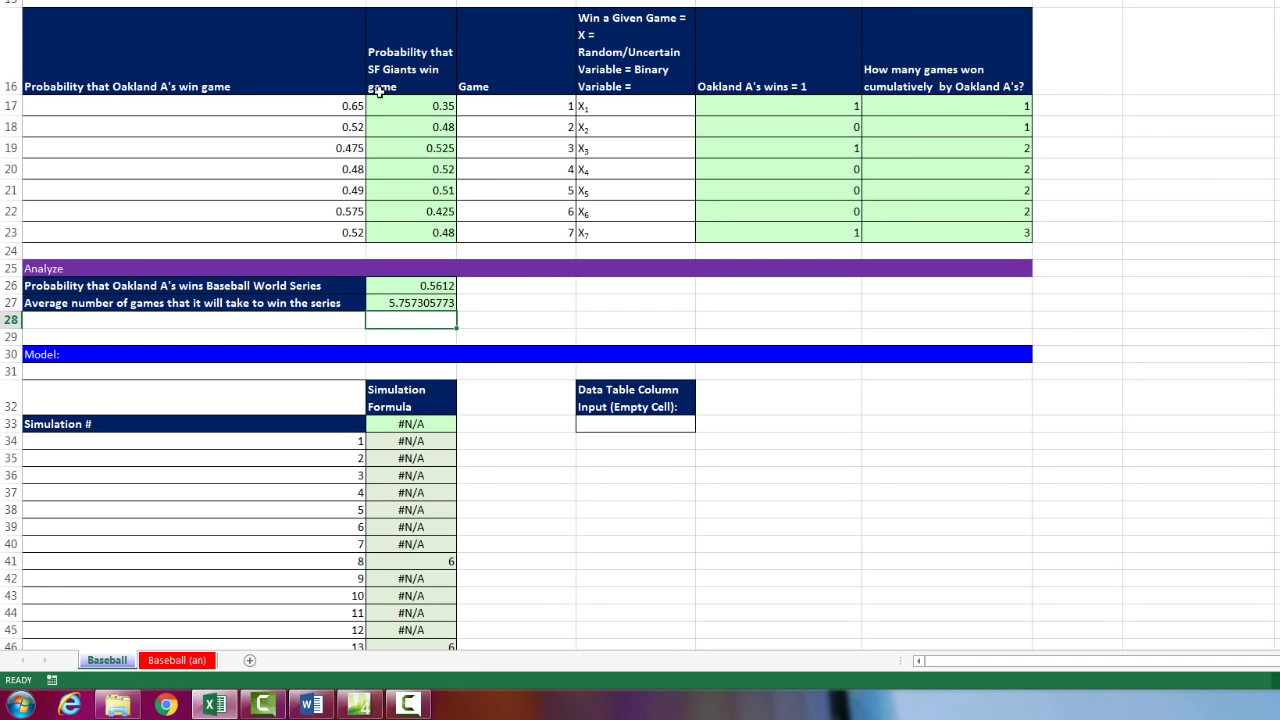
{"action": "scroll", "coordinate": [585, 305], "scroll_direction": "up", "scroll_amount": 1}
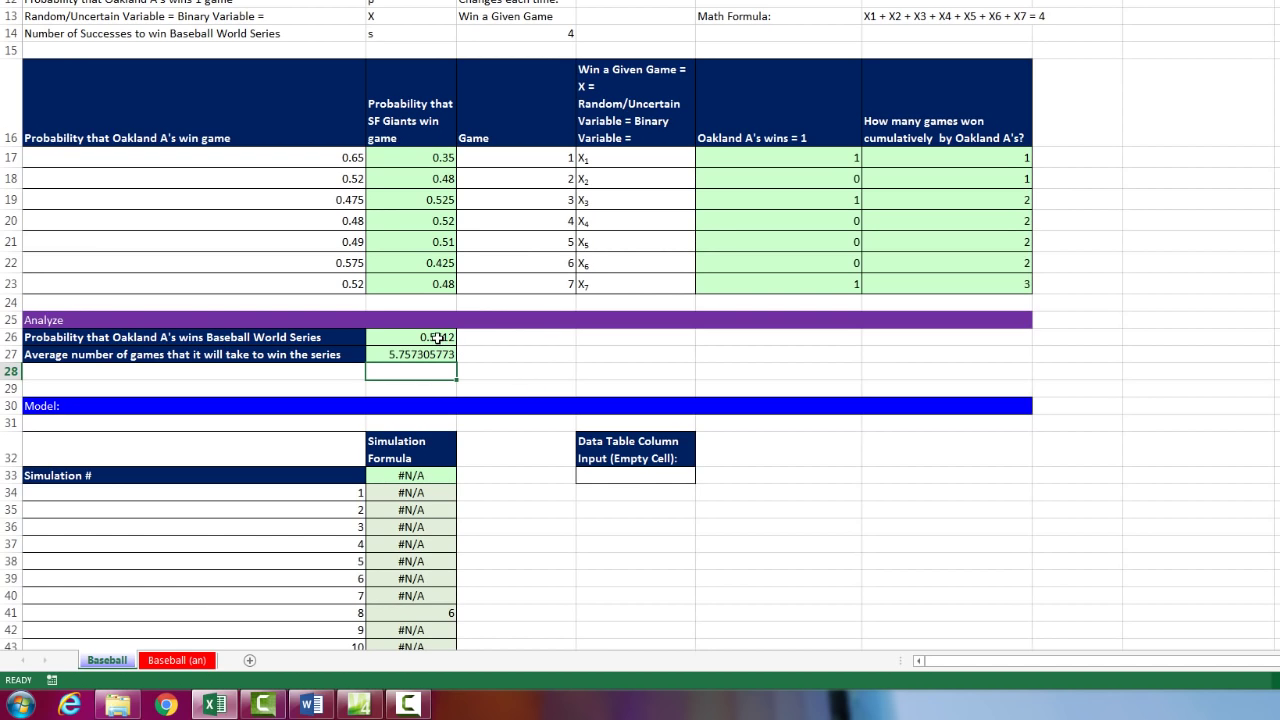
{"action": "left_click", "coordinate": [437, 337]}
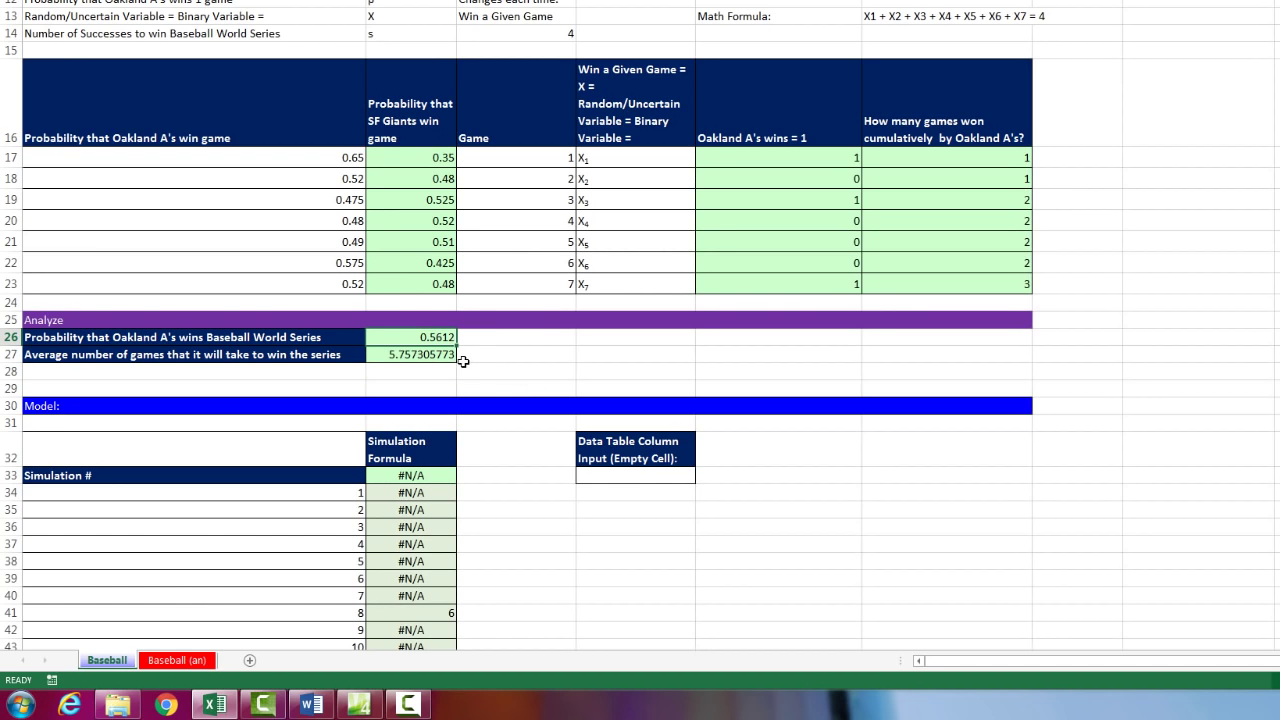
{"action": "left_click", "coordinate": [426, 356]}
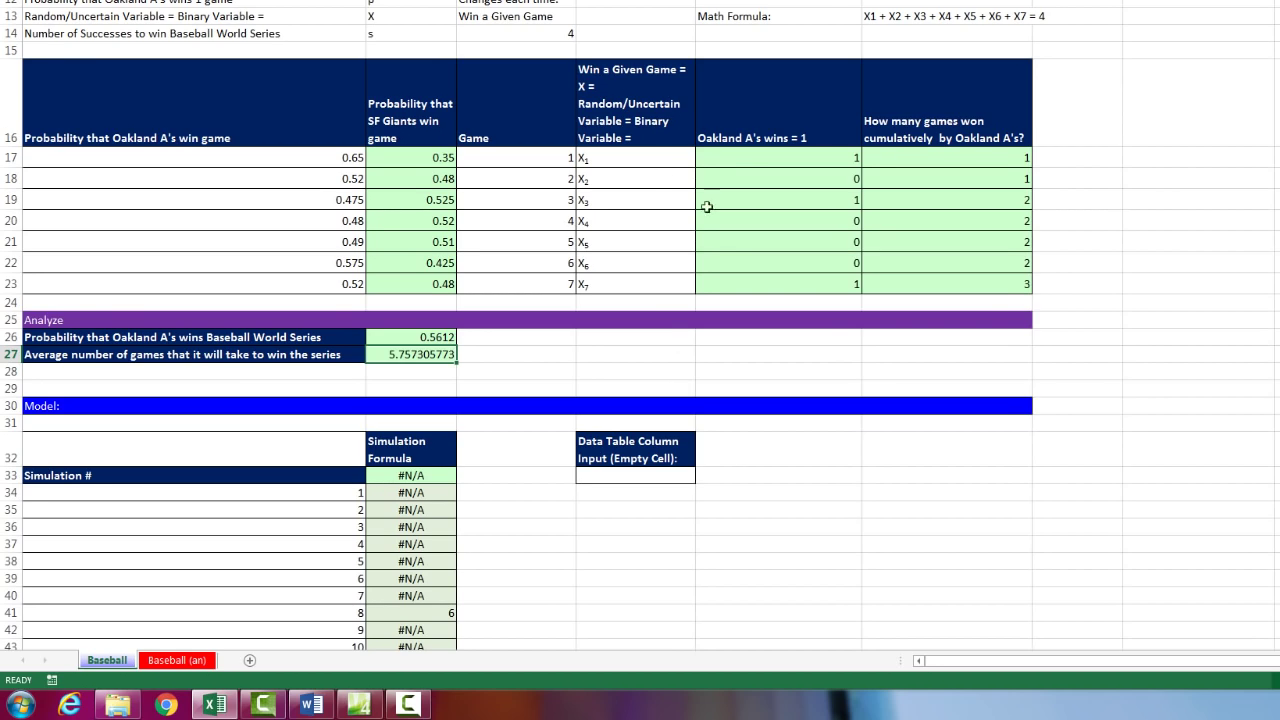
{"action": "scroll", "coordinate": [677, 360], "scroll_direction": "down", "scroll_amount": 2, "text": "ctrl"}
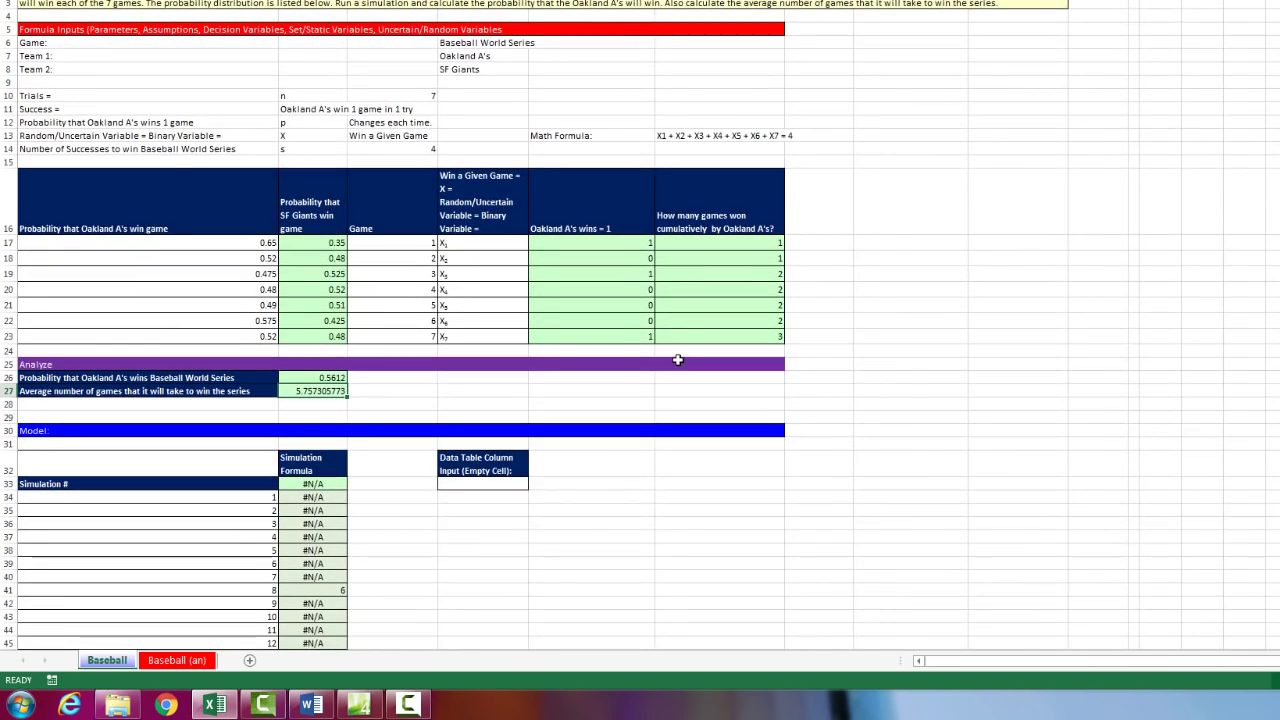